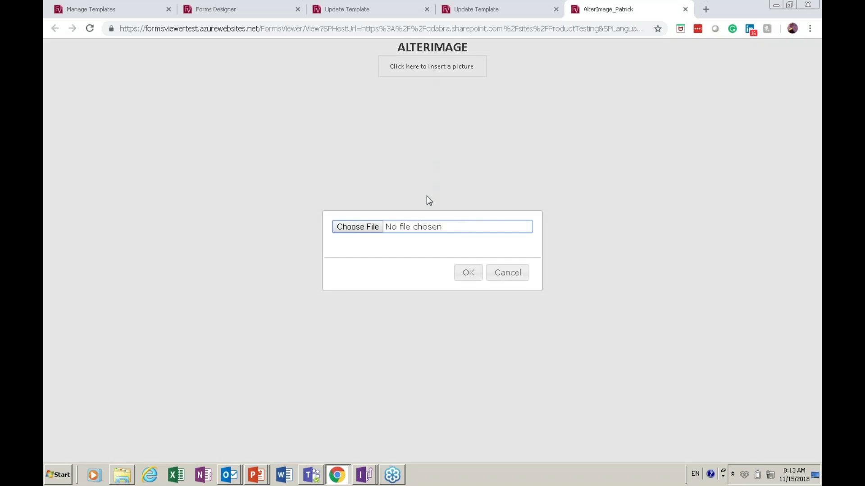
{"action": "left_click", "coordinate": [358, 226]}
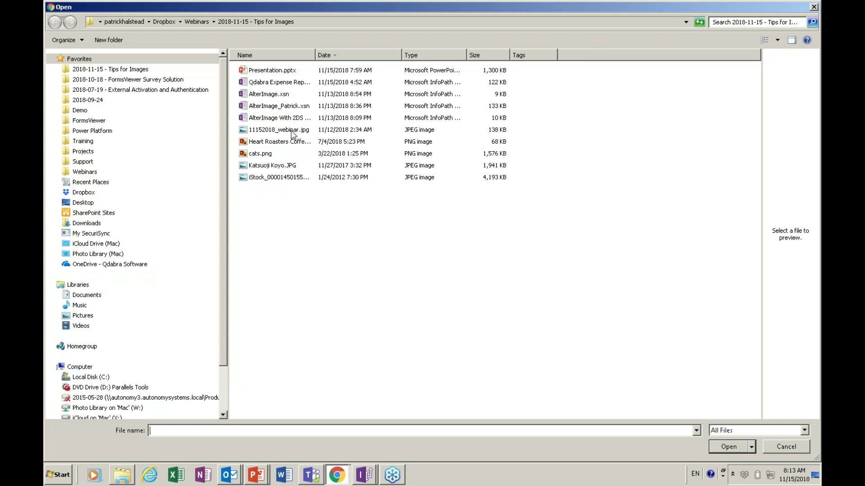
{"action": "double_click", "coordinate": [292, 178]}
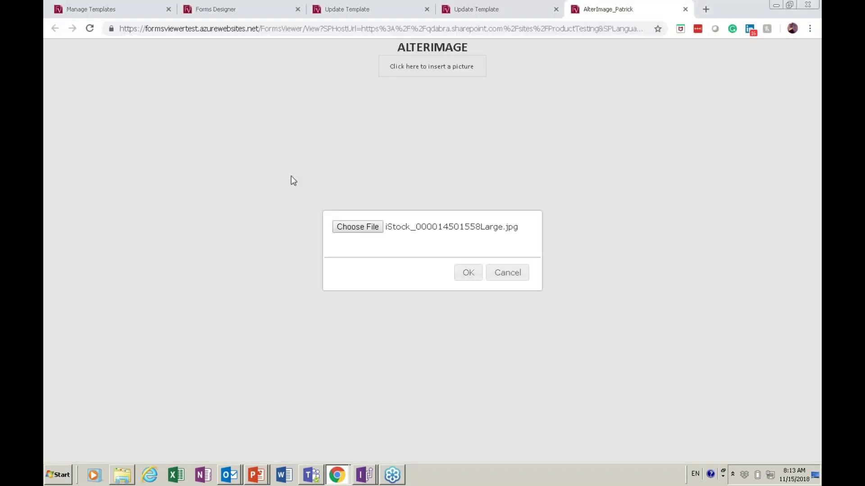
{"action": "left_click", "coordinate": [469, 273]}
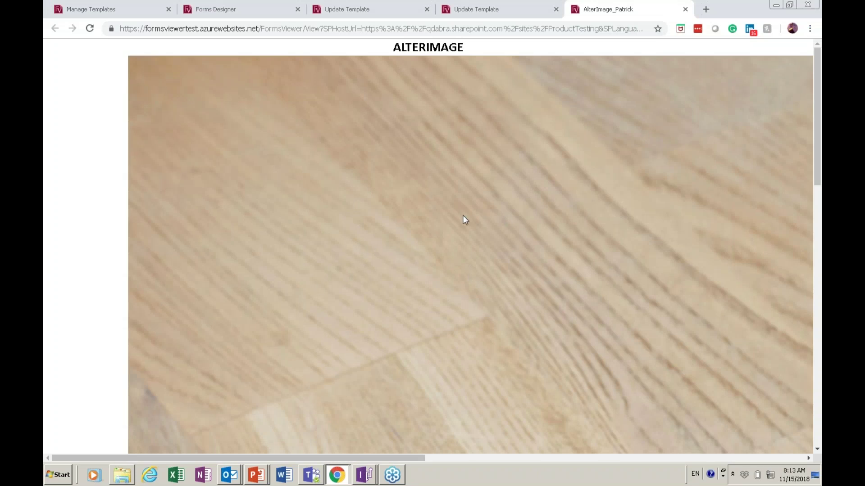
Set the image format to JPEG, scale the picture with the Large preset, and view the scaled picture.
{"action": "scroll", "coordinate": [470, 224], "scroll_direction": "down", "scroll_amount": 9}
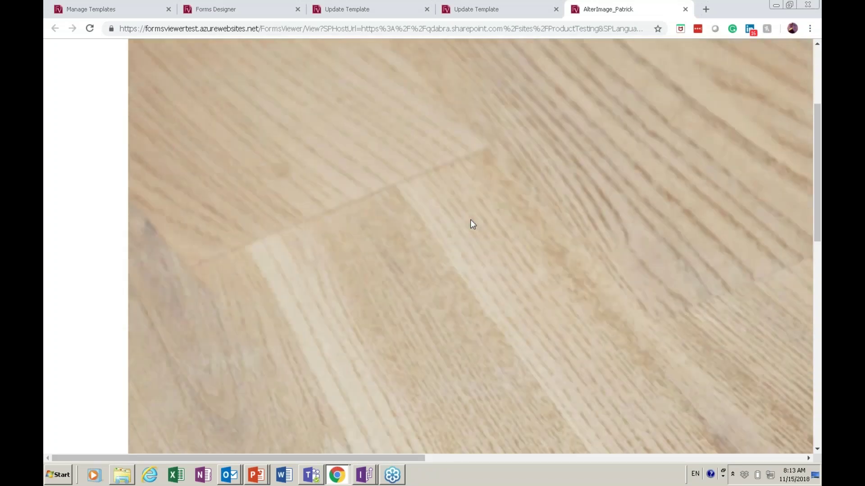
{"action": "scroll", "coordinate": [471, 224], "scroll_direction": "down", "scroll_amount": 5}
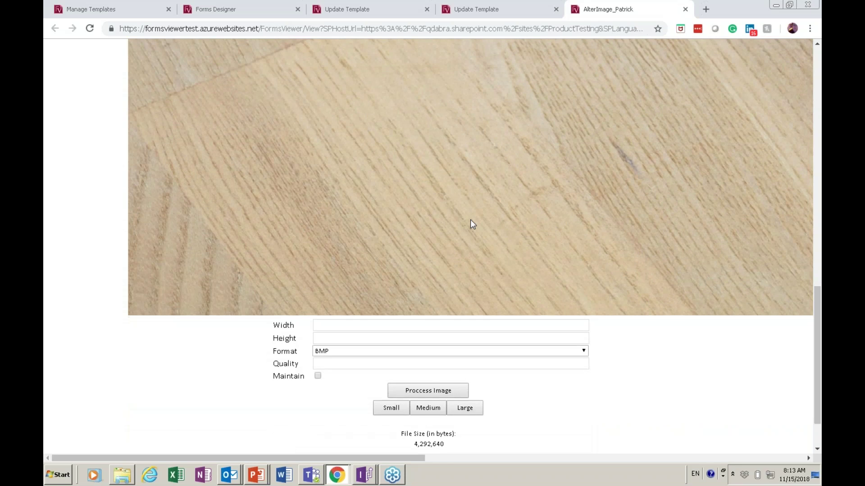
{"action": "scroll", "coordinate": [470, 223], "scroll_direction": "down", "scroll_amount": 1}
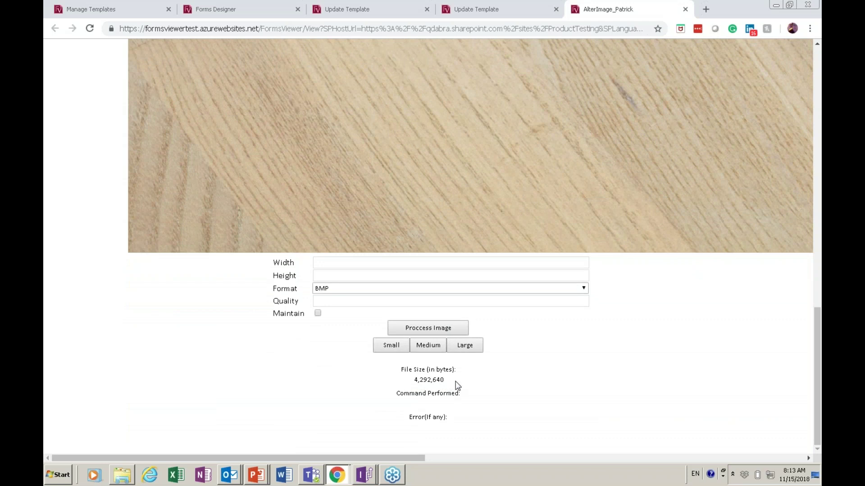
{"action": "left_click", "coordinate": [340, 292]}
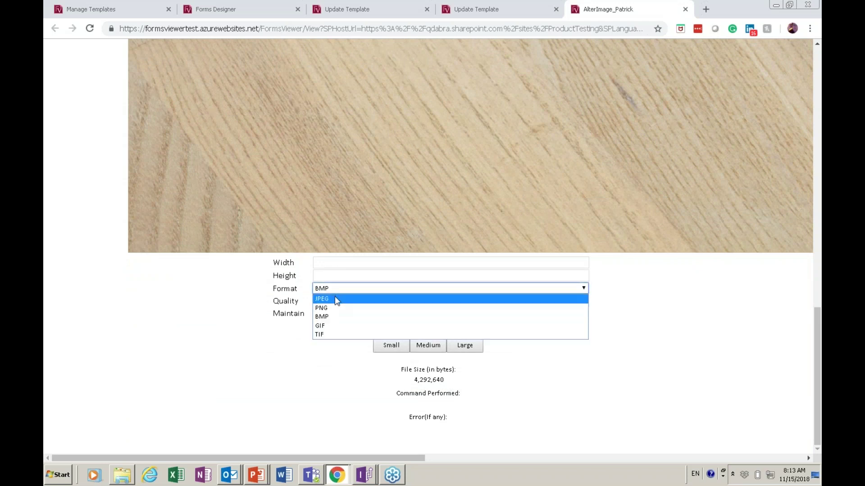
{"action": "left_click", "coordinate": [335, 298]}
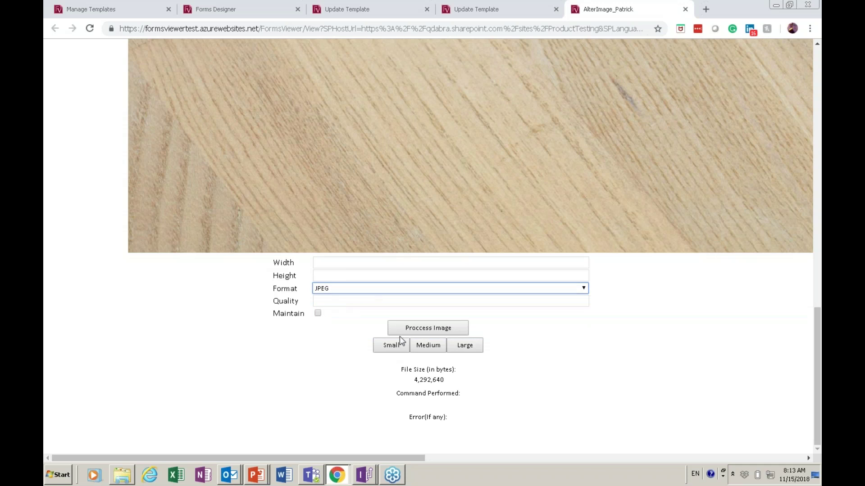
{"action": "left_click", "coordinate": [464, 346]}
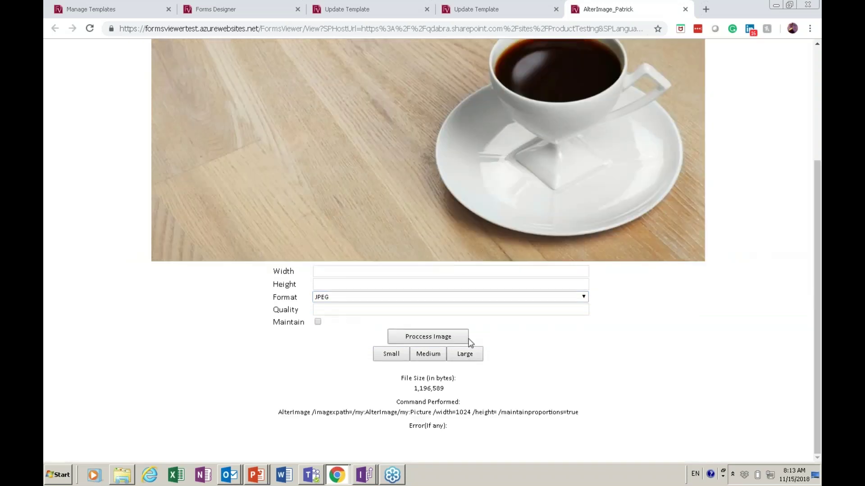
{"action": "scroll", "coordinate": [539, 282], "scroll_direction": "up", "scroll_amount": 3}
{"action": "scroll", "coordinate": [432, 251], "scroll_direction": "up", "scroll_amount": 1}
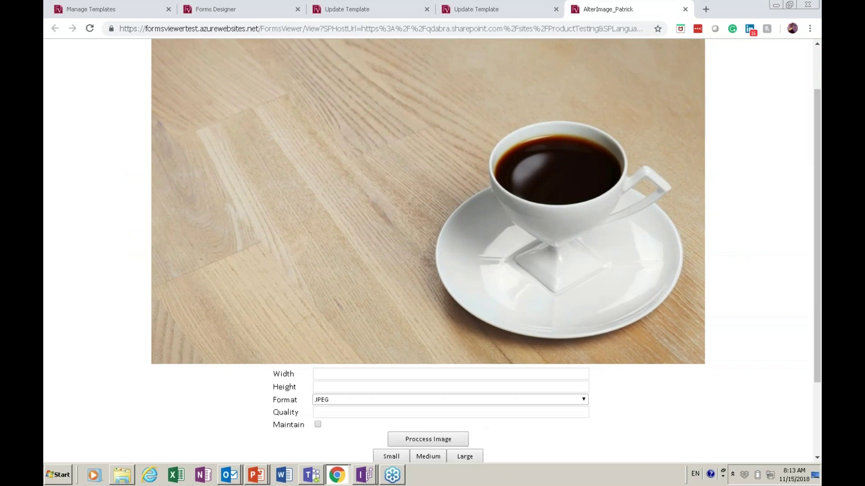
{"action": "scroll", "coordinate": [433, 251], "scroll_direction": "up", "scroll_amount": 3}
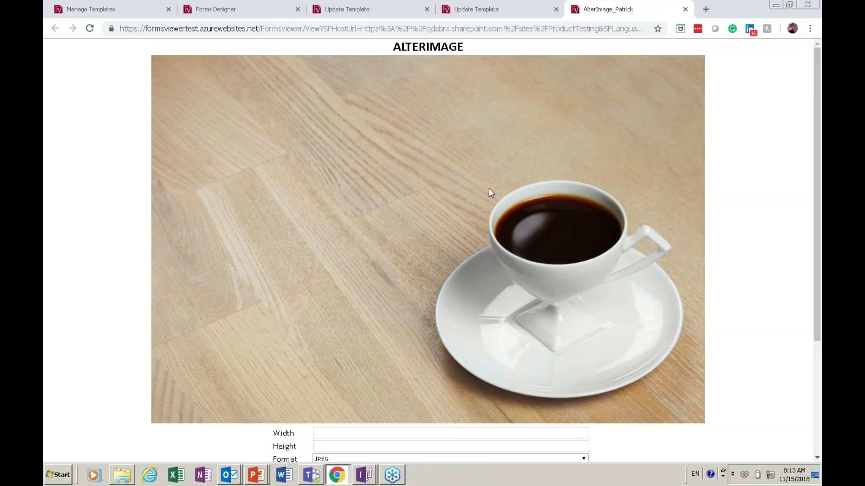
Set the image quality to 5 and process the image with that compression.
{"action": "scroll", "coordinate": [489, 188], "scroll_direction": "down", "scroll_amount": 5}
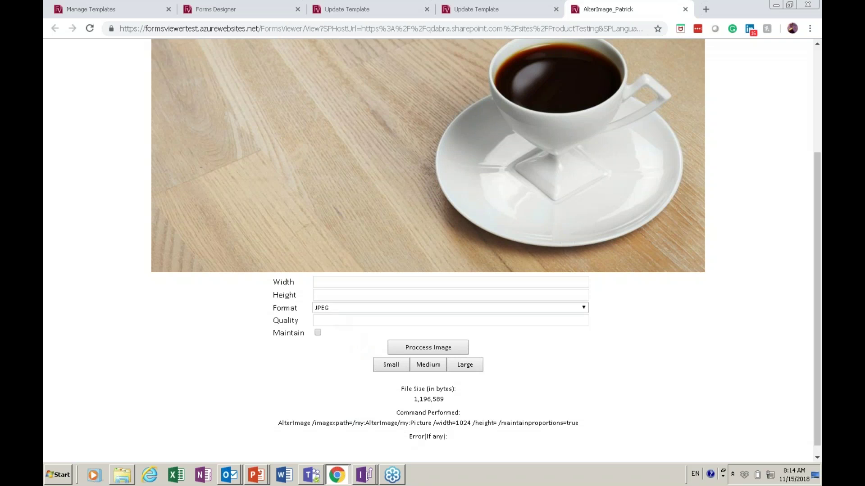
{"action": "left_click", "coordinate": [336, 319]}
{"action": "scroll", "coordinate": [365, 318], "scroll_direction": "up", "scroll_amount": 2}
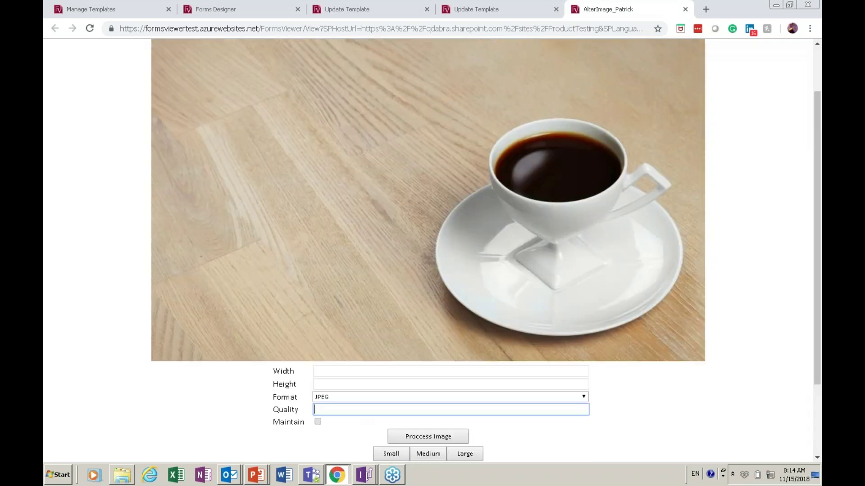
{"action": "type", "text": "5"}
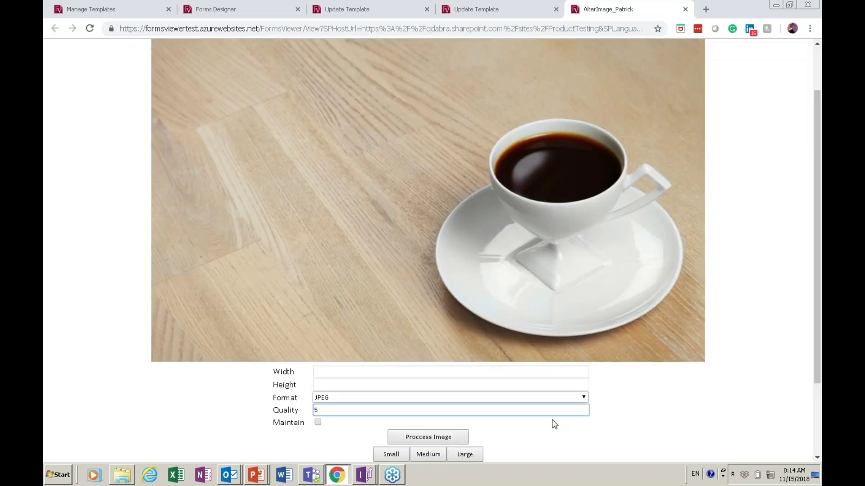
{"action": "left_click", "coordinate": [449, 434]}
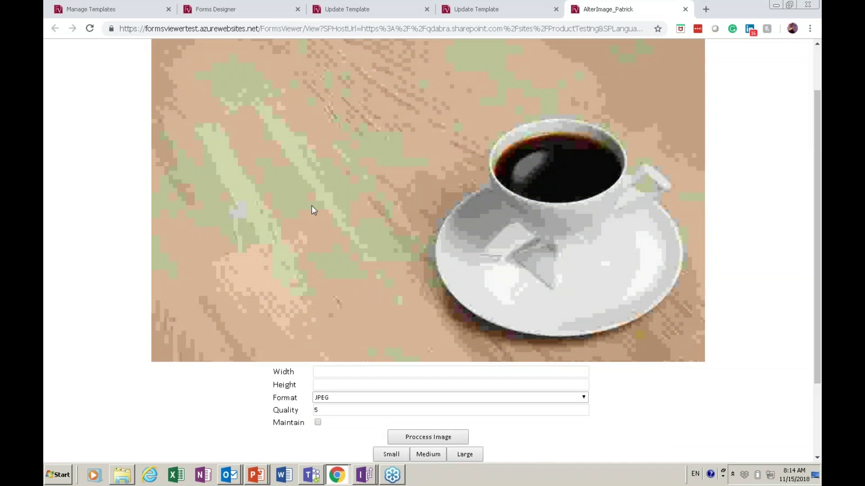
{"action": "scroll", "coordinate": [369, 191], "scroll_direction": "down", "scroll_amount": 2}
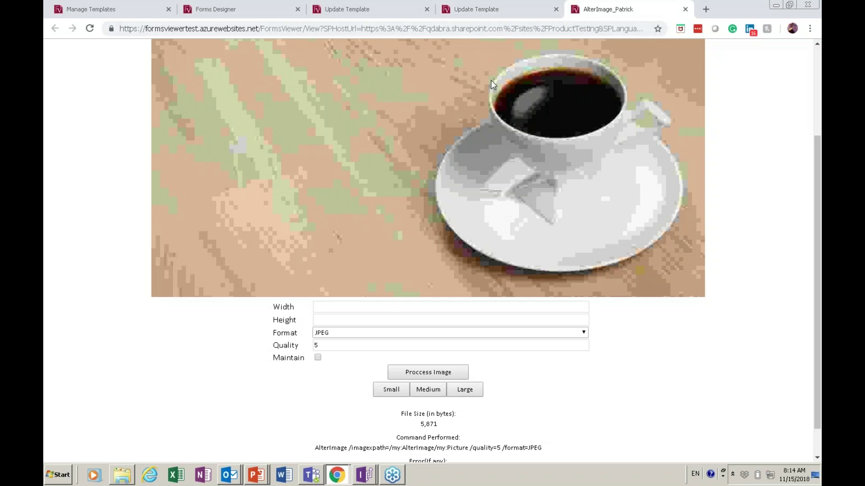
Switch to the AlterImage form design in InfoPath and open the Large button's Command action to inspect its value.
{"action": "key", "text": "alt+Tab"}
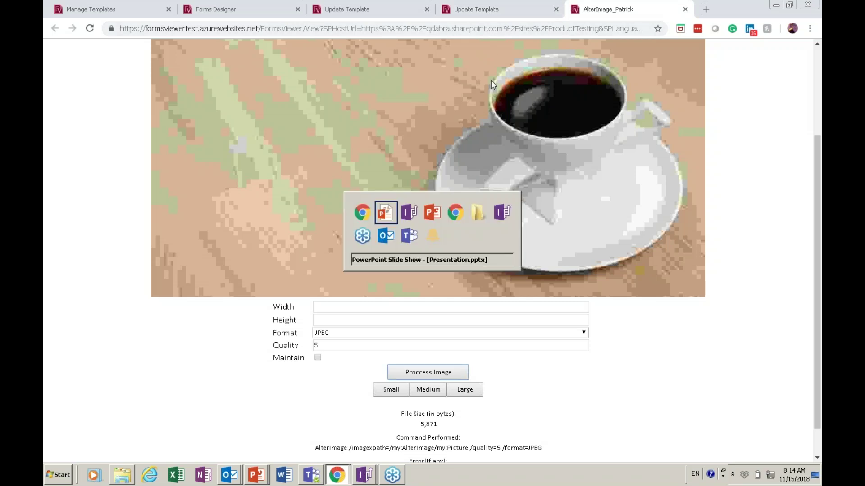
{"action": "key", "text": "alt+Tab"}
{"action": "key", "text": "alt+Tab"}
{"action": "key", "text": "alt+Tab"}
{"action": "key", "text": "alt+Tab"}
{"action": "key", "text": "alt+Tab"}
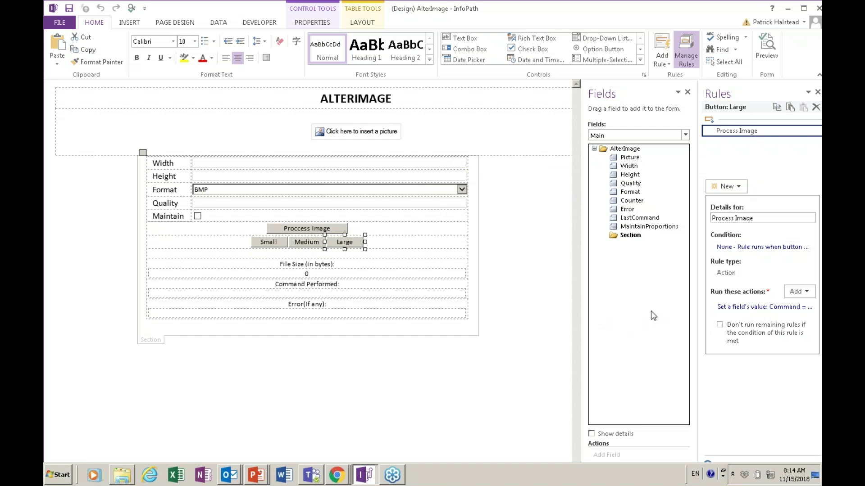
{"action": "left_click", "coordinate": [737, 306]}
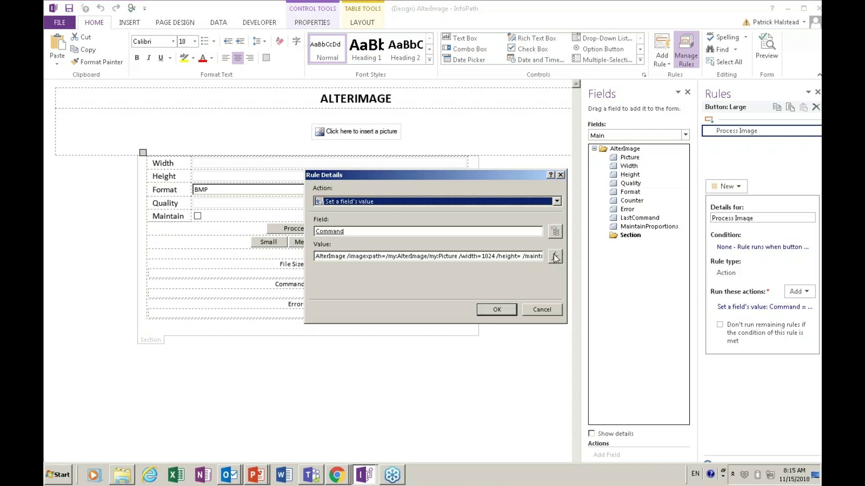
{"action": "left_click", "coordinate": [354, 257]}
Switch to the PowerPoint slide show and review the AlterImage example on the How To Guide slide.
{"action": "key", "text": "alt+Tab"}
{"action": "key", "text": "alt+Tab"}
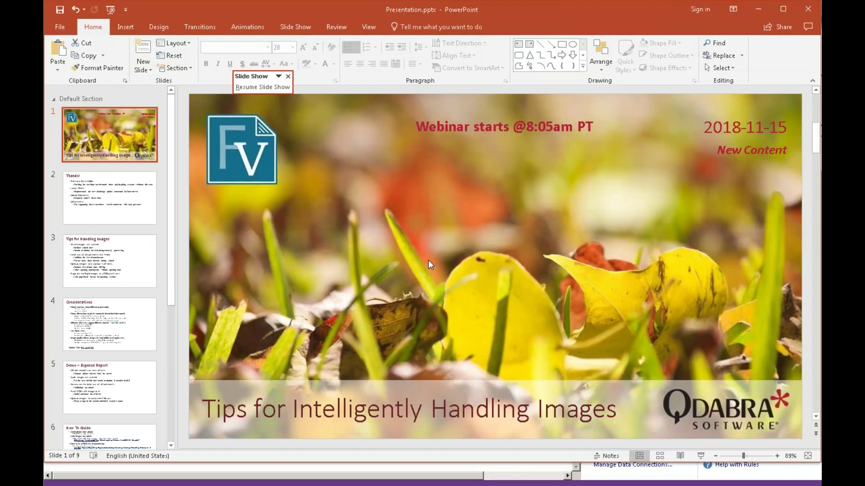
{"action": "key", "text": "alt+Tab"}
{"action": "key", "text": "alt+Tab"}
{"action": "key", "text": "alt+Tab"}
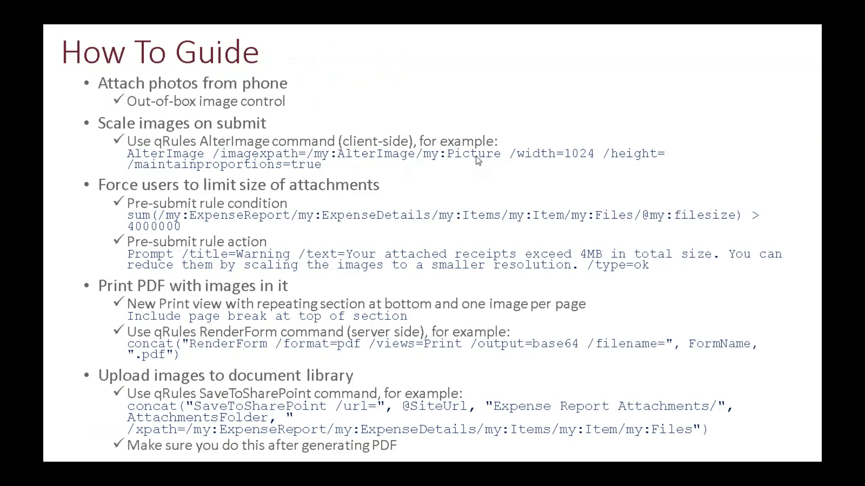
Switch back to the Chrome window with the FormsViewer pages and bring up the Forms Designer.
{"action": "key", "text": "alt+Tab"}
{"action": "key", "text": "alt+Tab"}
{"action": "key", "text": "alt+Tab"}
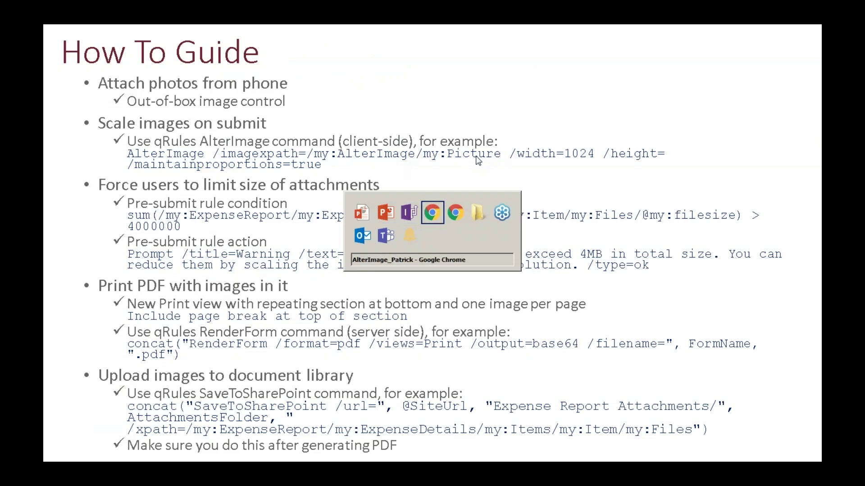
{"action": "key", "text": "alt+Tab"}
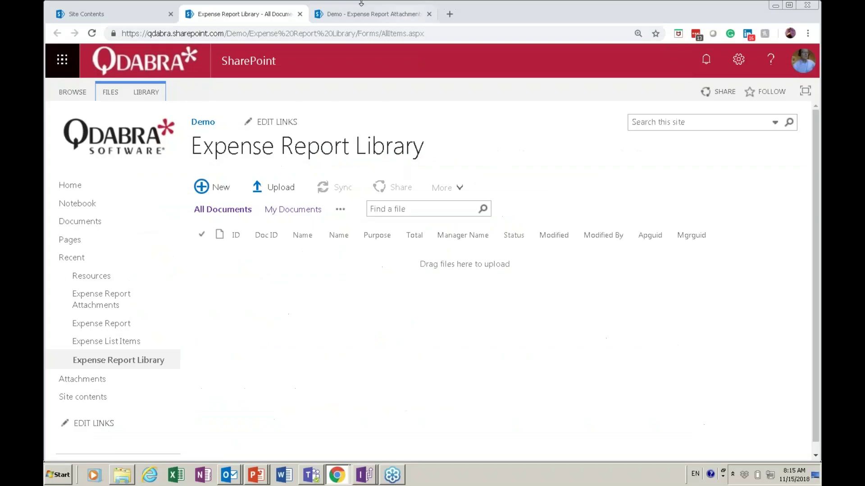
{"action": "key", "text": "alt+Tab"}
{"action": "key", "text": "alt+Tab"}
{"action": "key", "text": "alt+Tab"}
{"action": "key", "text": "alt+Tab"}
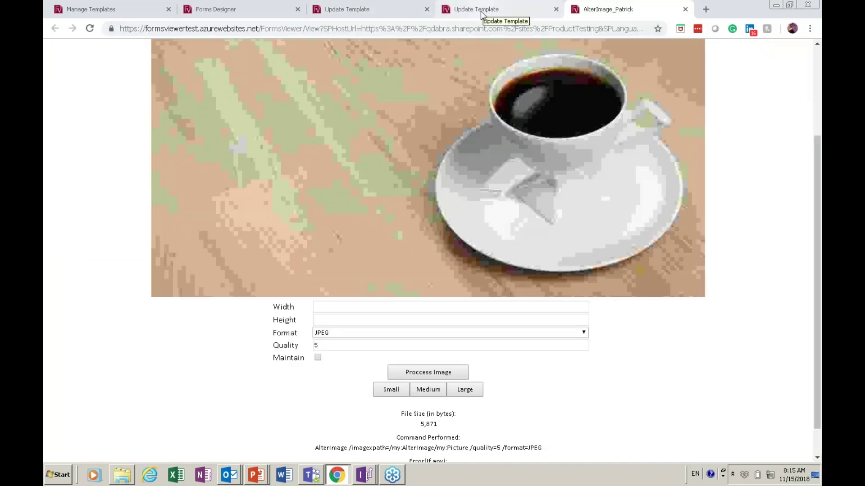
{"action": "left_click", "coordinate": [83, 12]}
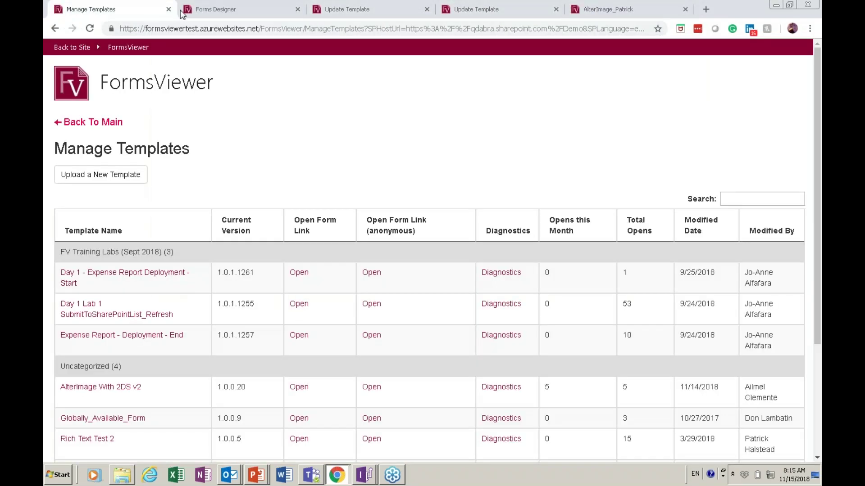
{"action": "left_click", "coordinate": [208, 9]}
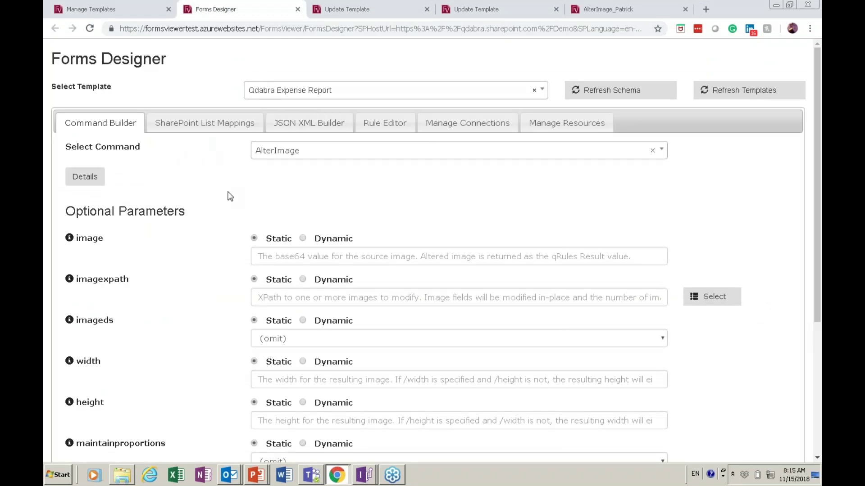
Select the AlterImage command in the Command Builder and show its details.
{"action": "left_click", "coordinate": [316, 153]}
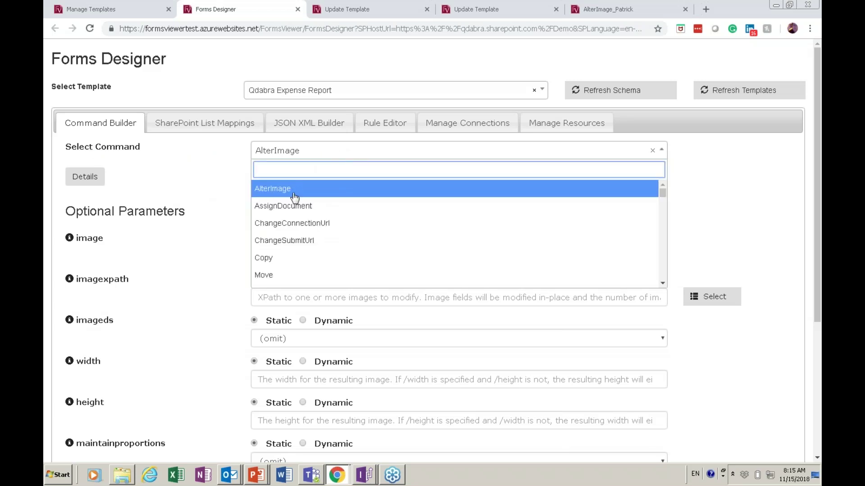
{"action": "left_click", "coordinate": [308, 191]}
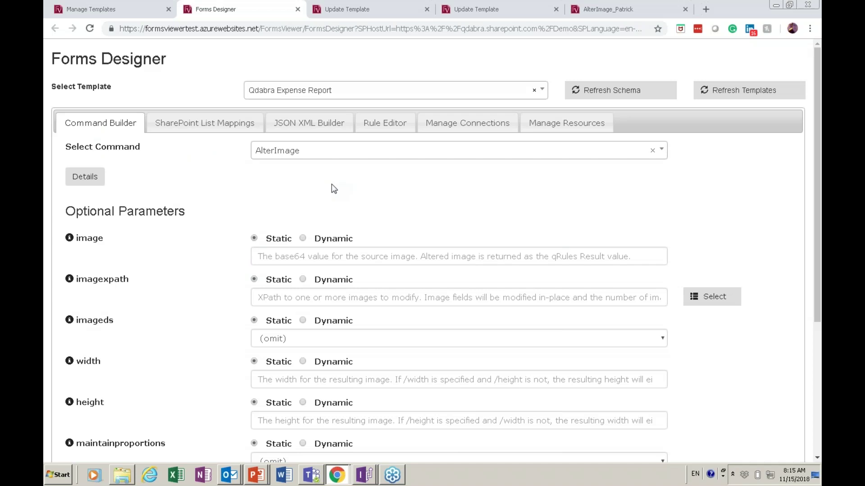
{"action": "left_click", "coordinate": [94, 185]}
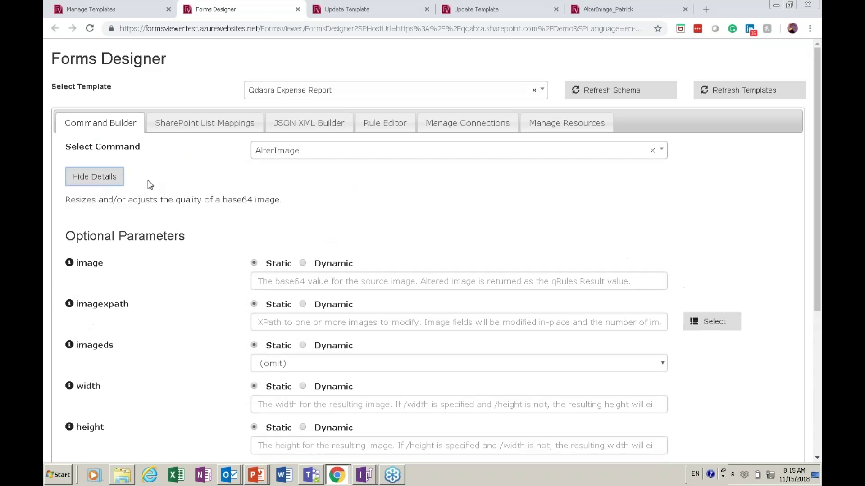
Examine the AlterImage command's optional parameters, from image and imagexpath through quality and format.
{"action": "scroll", "coordinate": [309, 197], "scroll_direction": "down", "scroll_amount": 1}
{"action": "scroll", "coordinate": [310, 198], "scroll_direction": "down", "scroll_amount": 2}
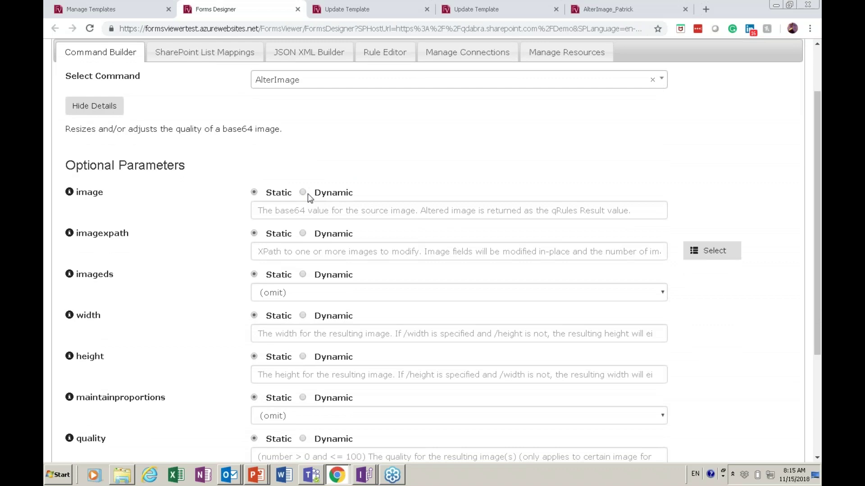
{"action": "scroll", "coordinate": [235, 203], "scroll_direction": "down", "scroll_amount": 1}
{"action": "scroll", "coordinate": [235, 206], "scroll_direction": "down", "scroll_amount": 1}
{"action": "left_click", "coordinate": [305, 163]}
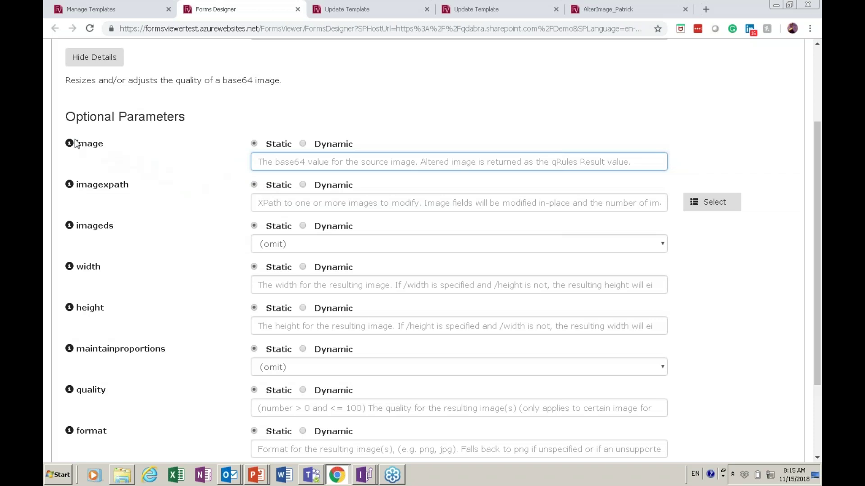
{"action": "mouse_move", "coordinate": [71, 145]}
{"action": "scroll", "coordinate": [338, 225], "scroll_direction": "down", "scroll_amount": 1}
{"action": "scroll", "coordinate": [339, 224], "scroll_direction": "down", "scroll_amount": 2}
{"action": "scroll", "coordinate": [338, 224], "scroll_direction": "up", "scroll_amount": 3}
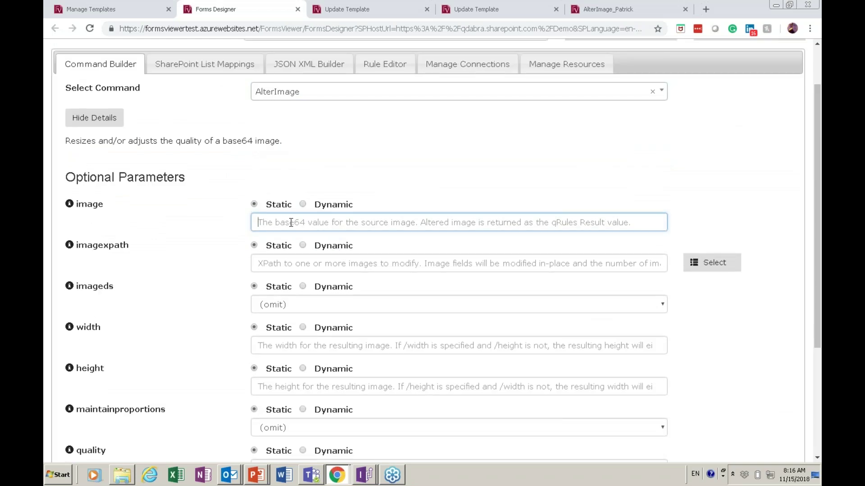
{"action": "scroll", "coordinate": [231, 239], "scroll_direction": "down", "scroll_amount": 1}
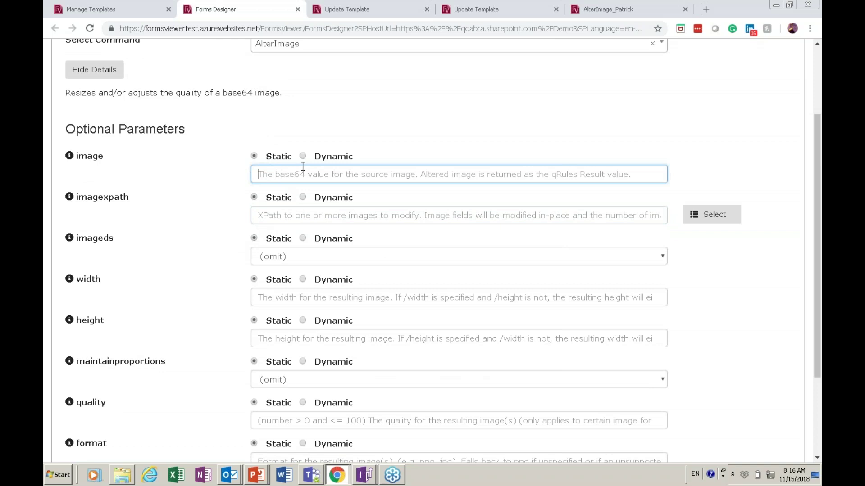
{"action": "scroll", "coordinate": [248, 195], "scroll_direction": "down", "scroll_amount": 1}
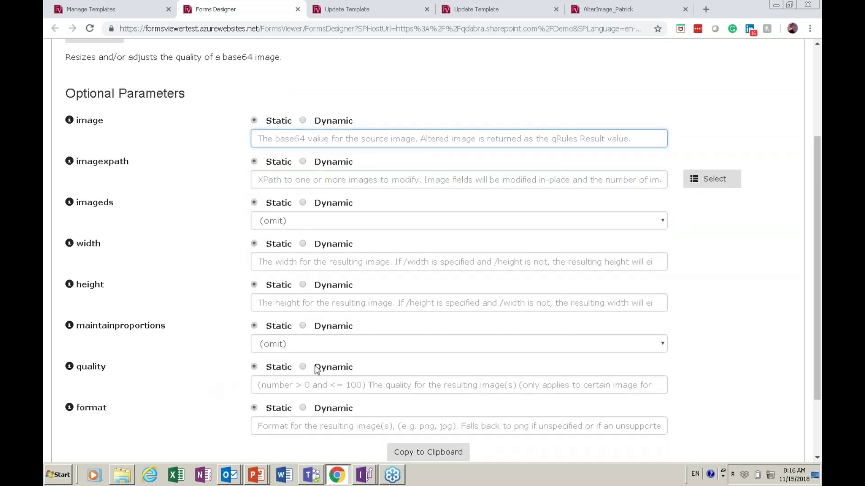
{"action": "scroll", "coordinate": [320, 367], "scroll_direction": "down", "scroll_amount": 1}
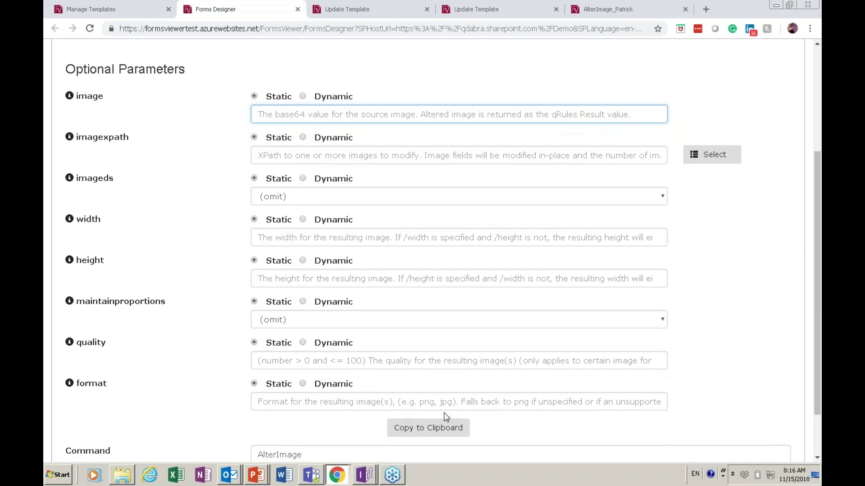
Review the format parameter and the generated command below the AlterImage optional parameters.
{"action": "scroll", "coordinate": [392, 396], "scroll_direction": "down", "scroll_amount": 1}
{"action": "left_click", "coordinate": [341, 388]}
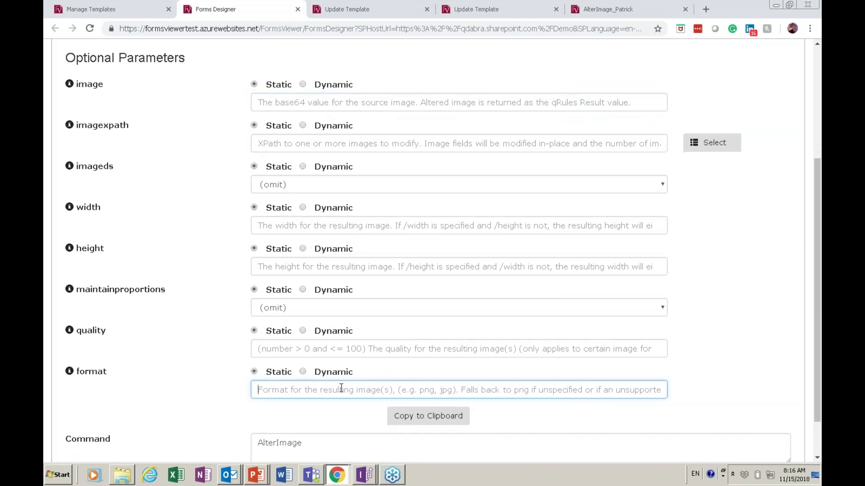
{"action": "scroll", "coordinate": [347, 407], "scroll_direction": "down", "scroll_amount": 1}
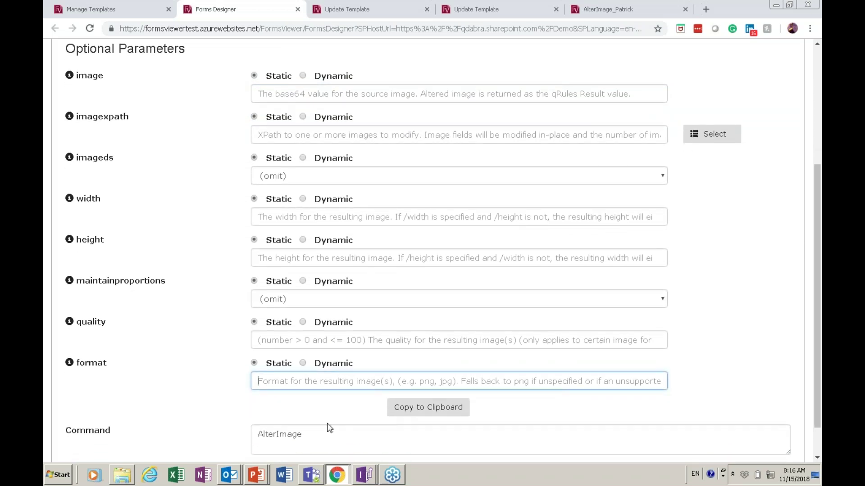
Switch to the SharePoint browser window showing the Expense Report Library and create a new expense report.
{"action": "key", "text": "alt+Tab"}
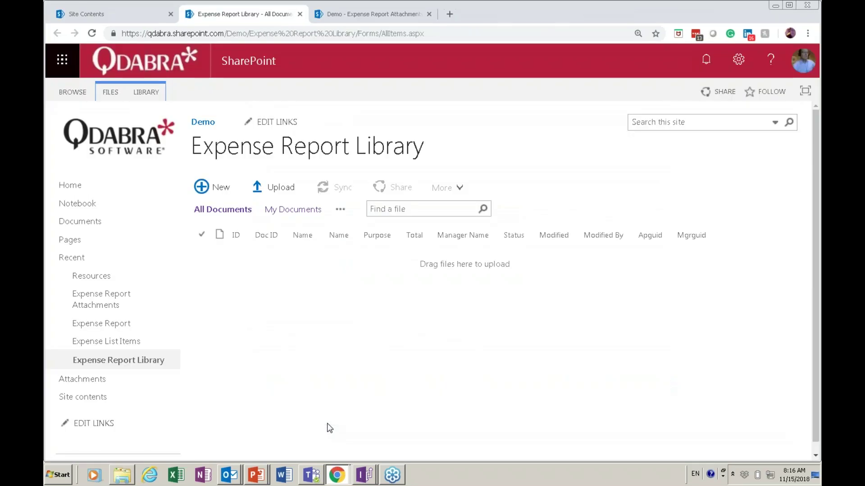
{"action": "key", "text": "alt+Tab"}
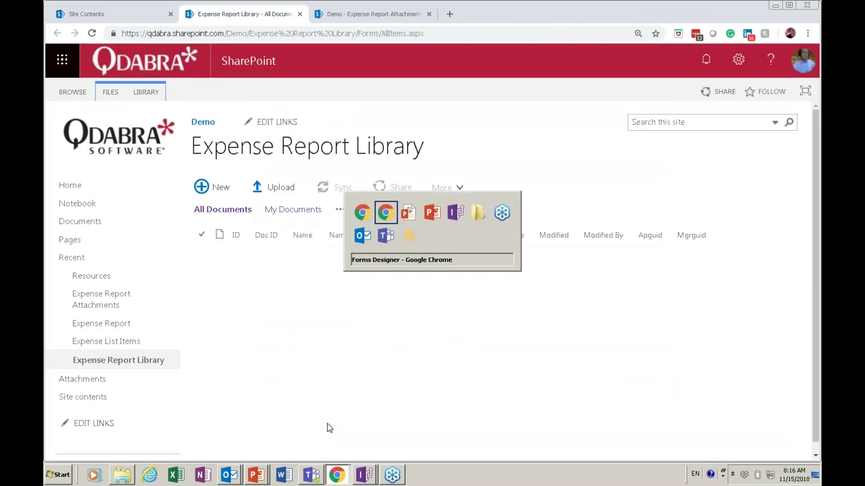
{"action": "key", "text": "alt+Tab"}
{"action": "key", "text": "alt+Tab"}
{"action": "key", "text": "Escape"}
{"action": "key", "text": "alt+Tab"}
{"action": "key", "text": "alt+Tab"}
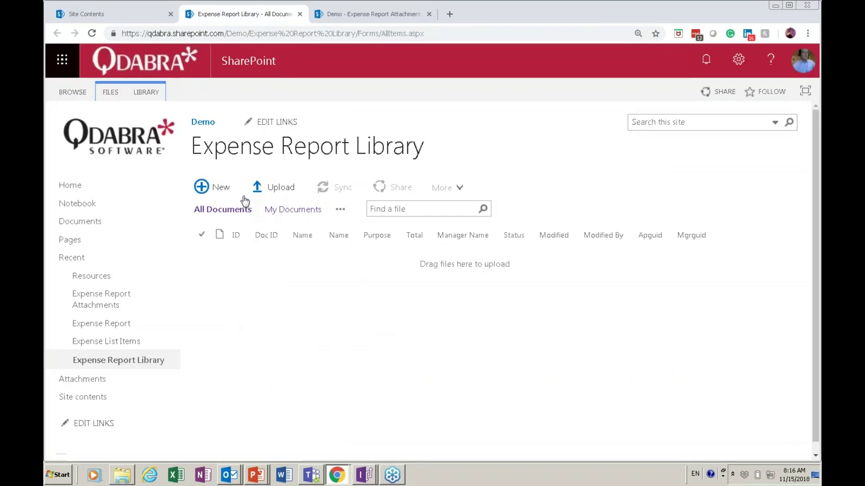
{"action": "left_click", "coordinate": [215, 191]}
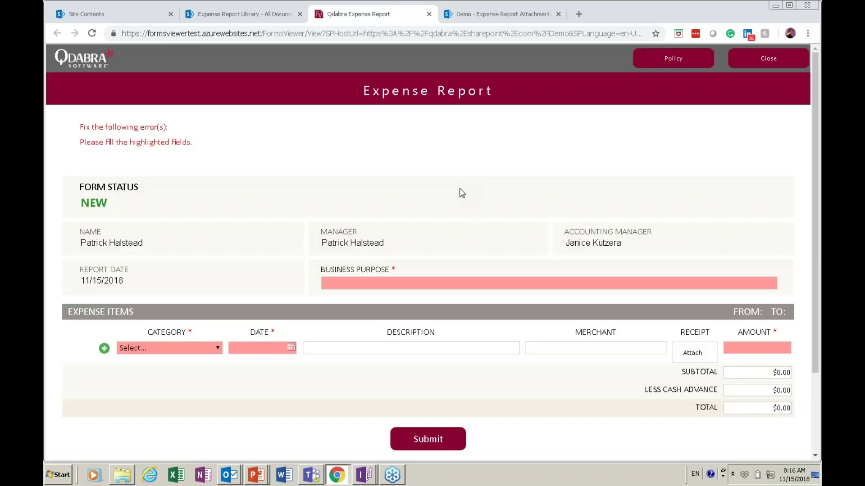
Enter Coffee as the business purpose and set the first expense item's category to Office supplies.
{"action": "left_click", "coordinate": [388, 284]}
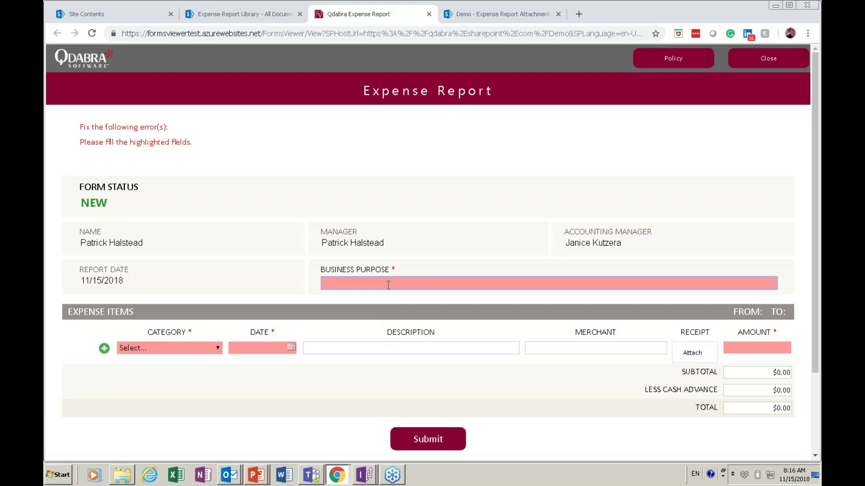
{"action": "type", "text": "Coffee"}
{"action": "left_click", "coordinate": [218, 348]}
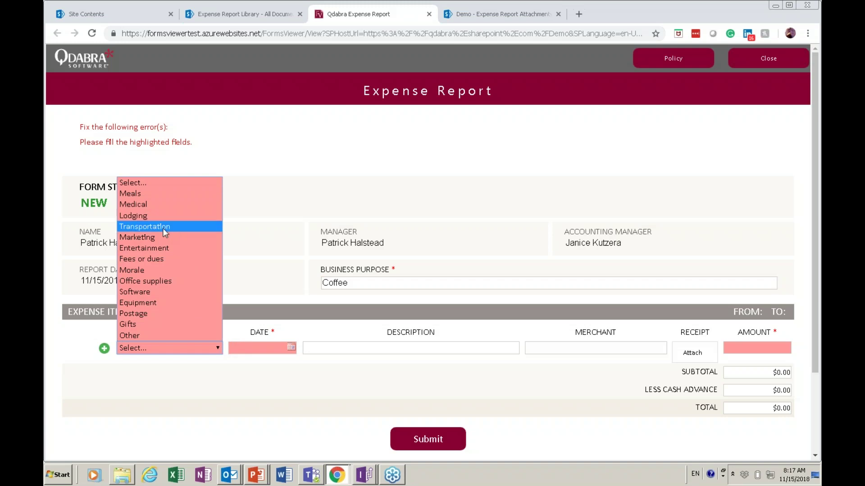
{"action": "key", "text": "Escape"}
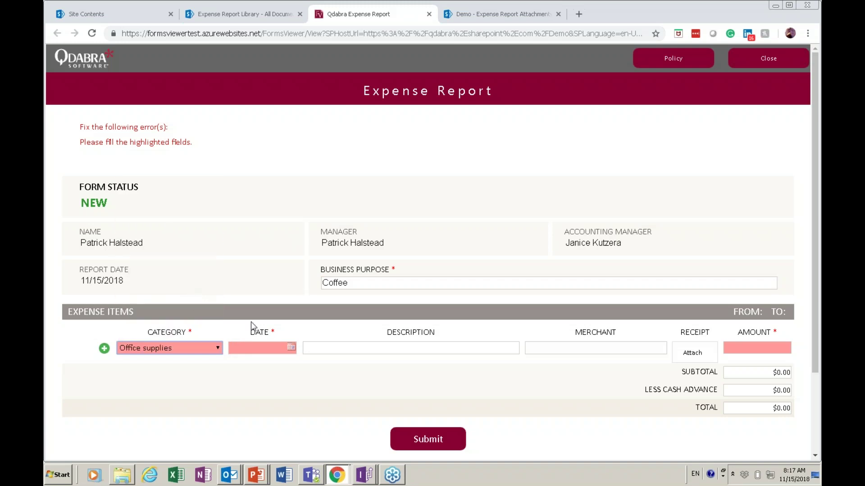
Date the first expense item 11/14/2018, with the description Coffee and the merchant Heart.
{"action": "left_click", "coordinate": [290, 350]}
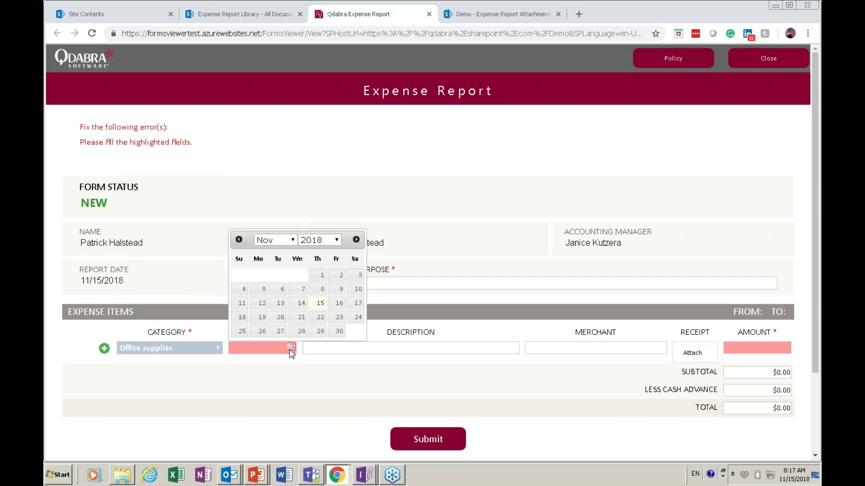
{"action": "left_click", "coordinate": [301, 303]}
{"action": "left_click", "coordinate": [375, 348]}
{"action": "type", "text": "Coffee"}
{"action": "key", "text": "Tab"}
{"action": "type", "text": "Heart"}
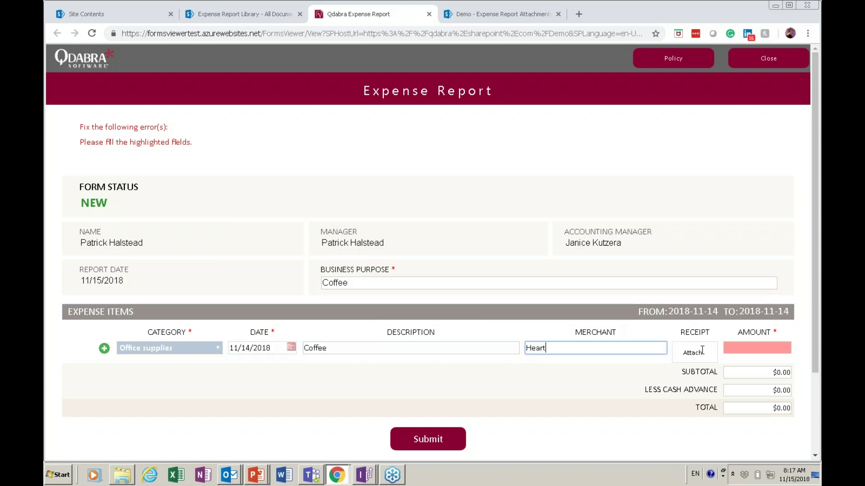
Attach Heart Roasters Coffee.png as the first item's receipt and set its amount to $72.00.
{"action": "left_click", "coordinate": [689, 352]}
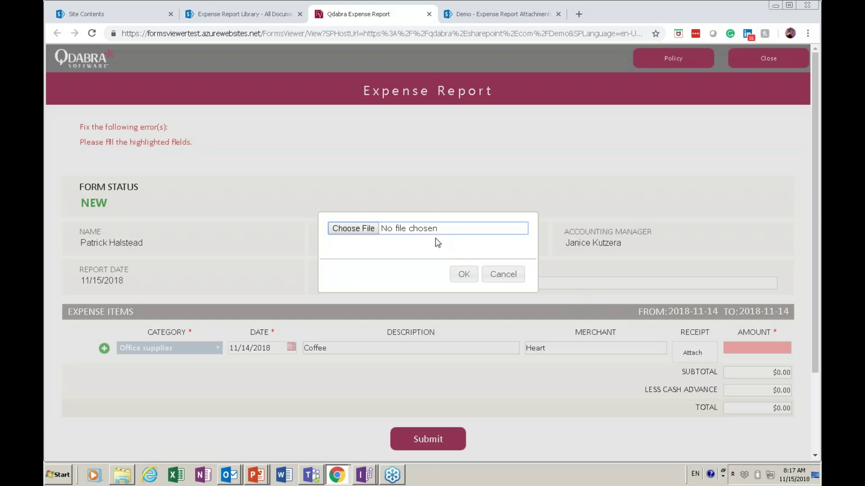
{"action": "left_click", "coordinate": [338, 228]}
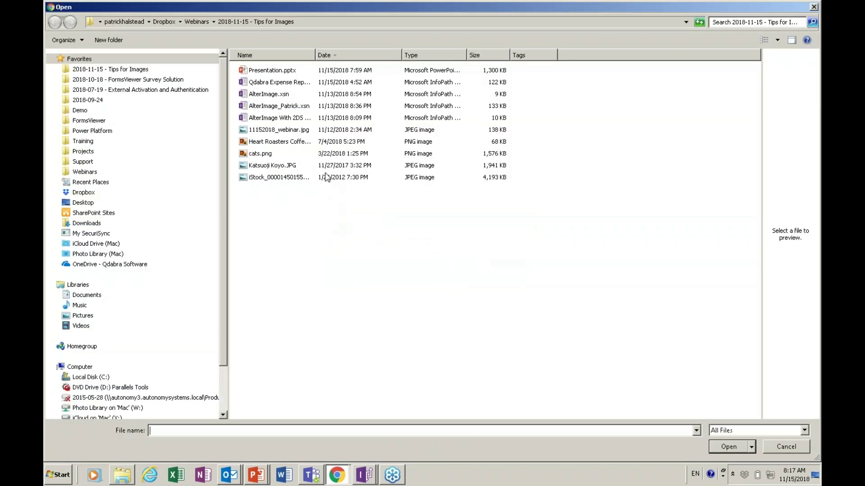
{"action": "double_click", "coordinate": [280, 142]}
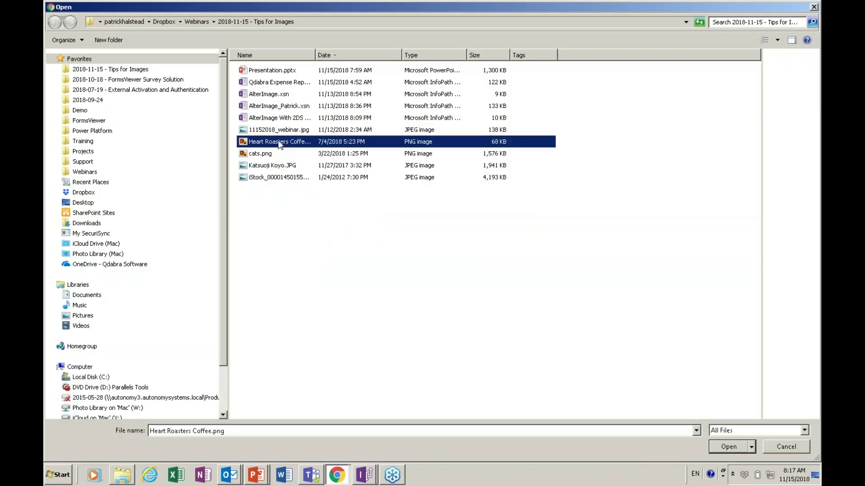
{"action": "left_click", "coordinate": [464, 274]}
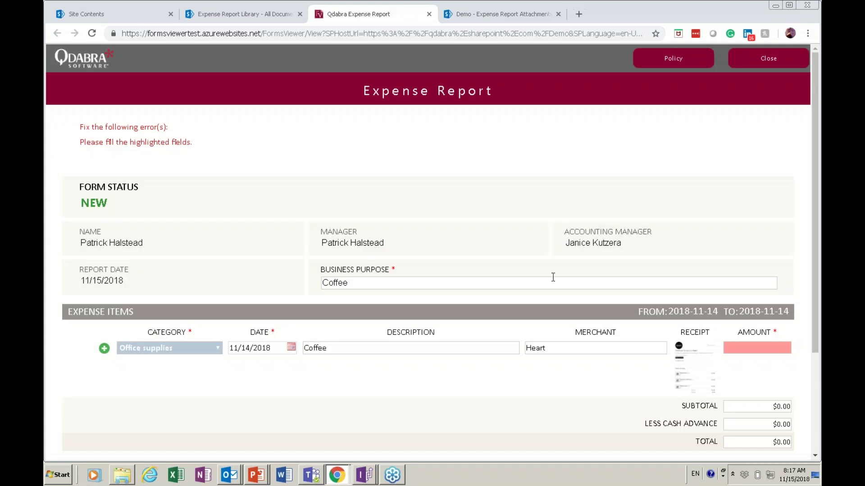
{"action": "left_click", "coordinate": [778, 347]}
{"action": "type", "text": "72"}
{"action": "key", "text": "Tab"}
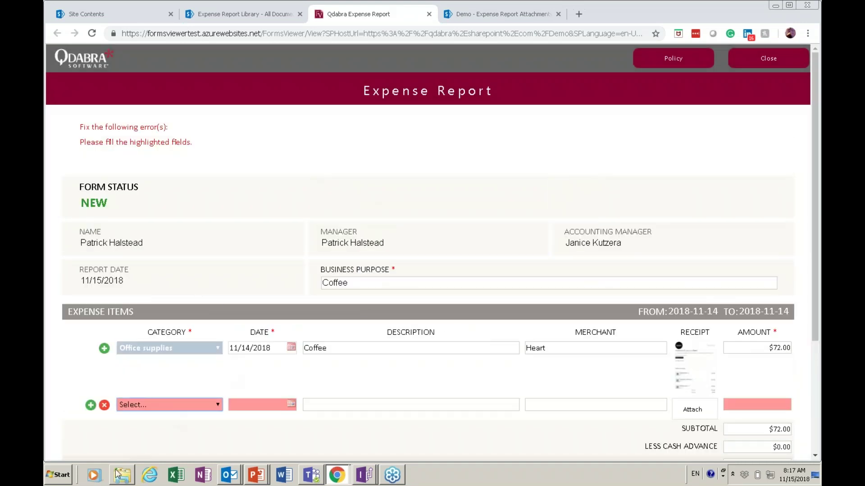
Set the second expense item's category to Office supplies and its date to 11/15/2018.
{"action": "left_click", "coordinate": [155, 403]}
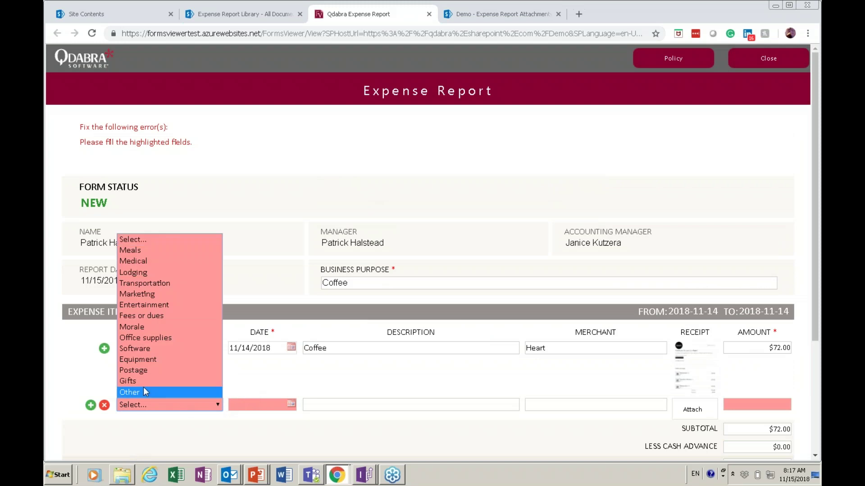
{"action": "left_click", "coordinate": [144, 342]}
{"action": "left_click", "coordinate": [291, 404]}
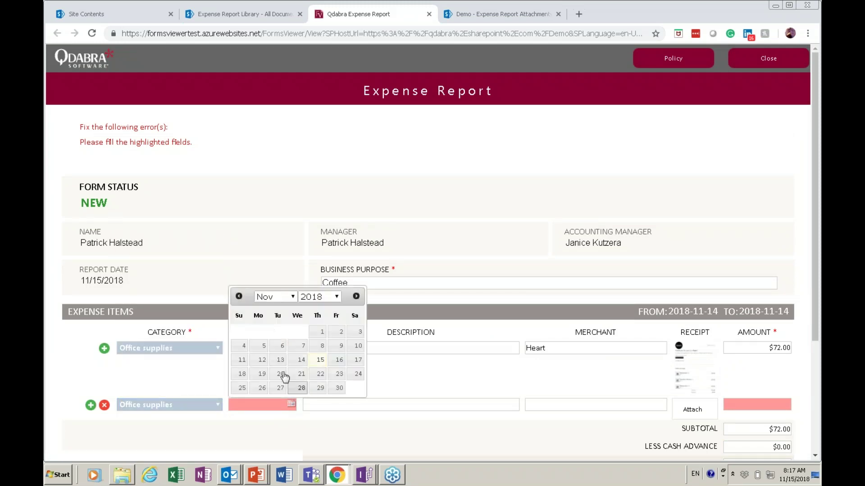
{"action": "left_click", "coordinate": [320, 360]}
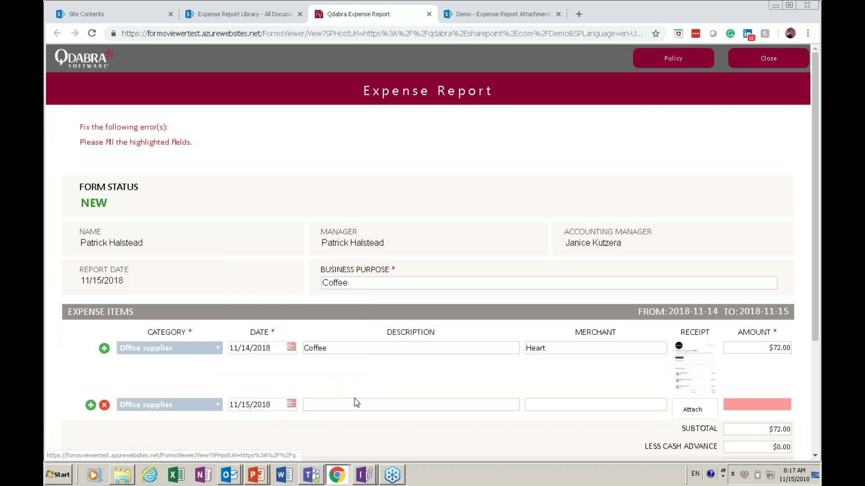
Describe the second expense item as Coffee on table and enter Picture as its merchant.
{"action": "left_click", "coordinate": [318, 406]}
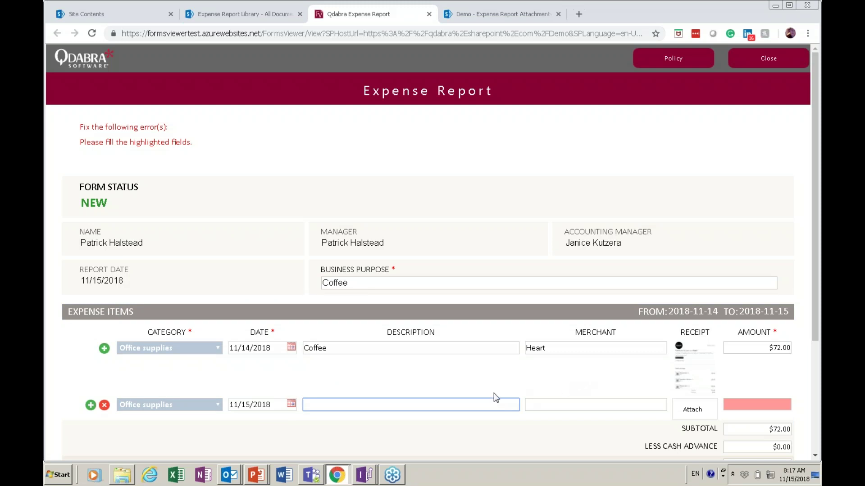
{"action": "type", "text": "Coffee on table"}
{"action": "key", "text": "Tab"}
{"action": "type", "text": "Picture"}
{"action": "key", "text": "Tab"}
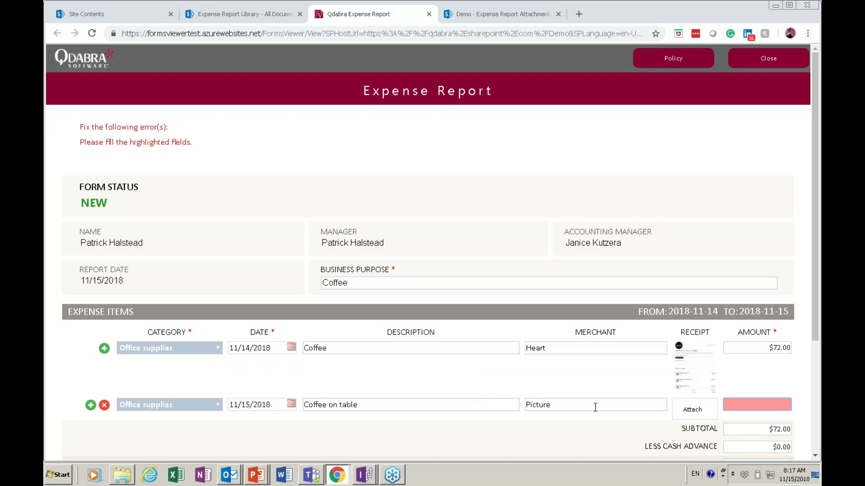
{"action": "left_click", "coordinate": [682, 409]}
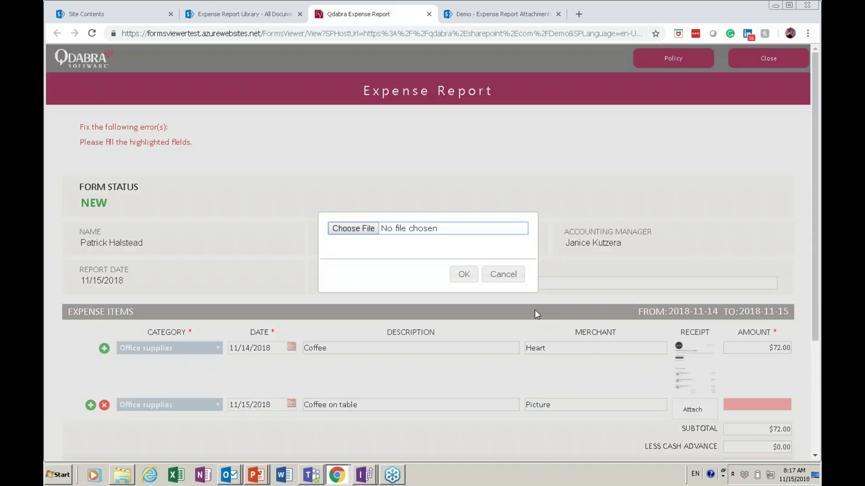
{"action": "left_click", "coordinate": [365, 231]}
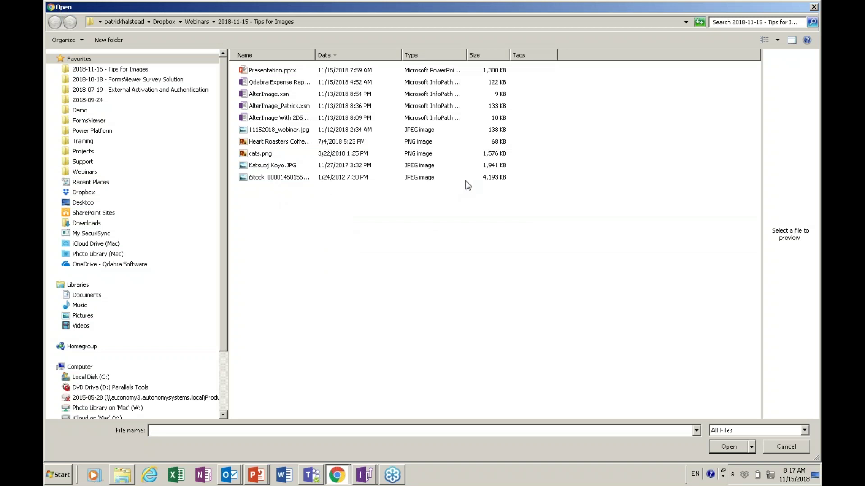
{"action": "double_click", "coordinate": [283, 178]}
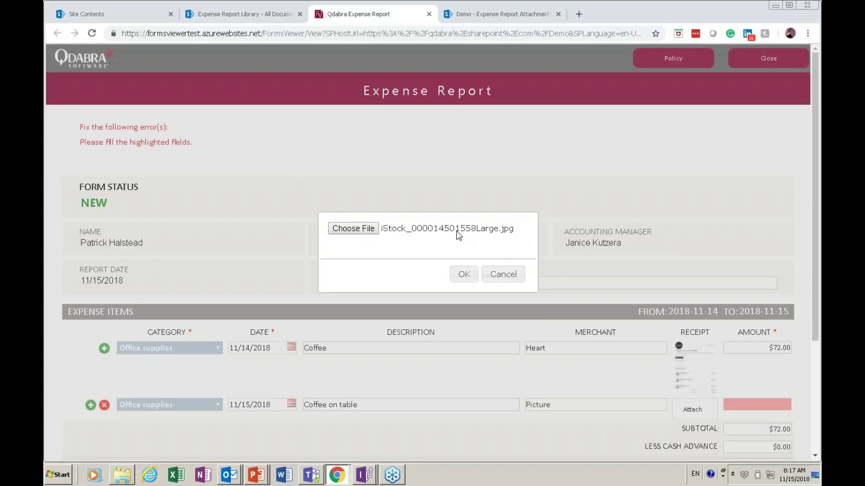
{"action": "left_click", "coordinate": [464, 276]}
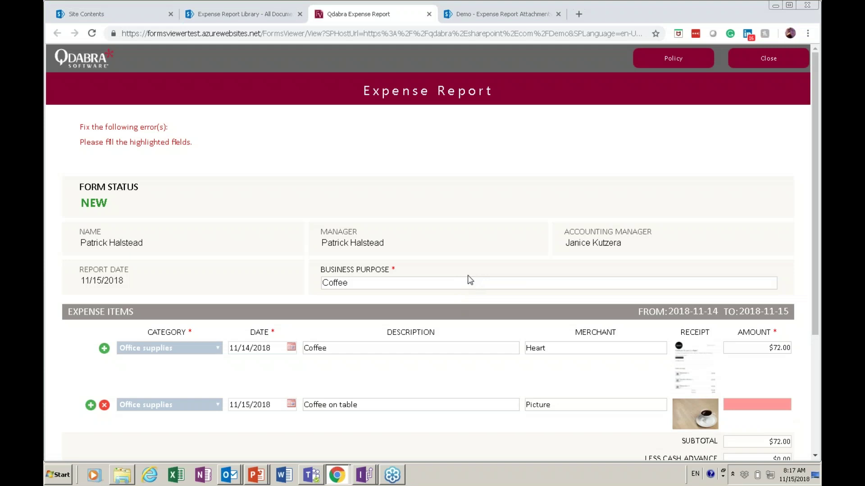
Set the second expense item's amount to $0.00 and delete the empty third item row.
{"action": "left_click", "coordinate": [770, 402]}
{"action": "key", "text": "Tab"}
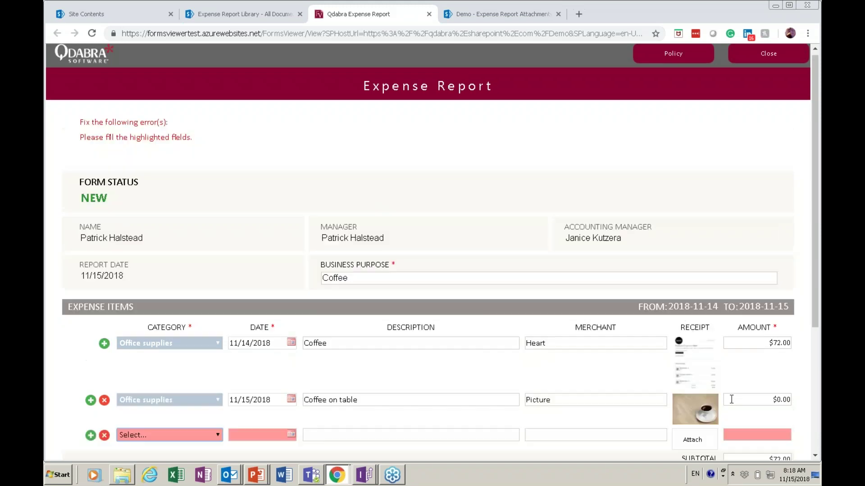
{"action": "scroll", "coordinate": [685, 350], "scroll_direction": "down", "scroll_amount": 2}
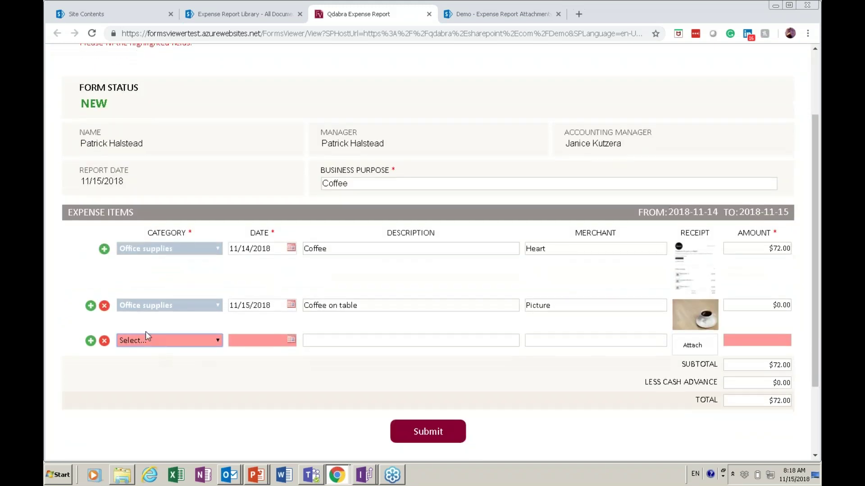
{"action": "left_click", "coordinate": [107, 341]}
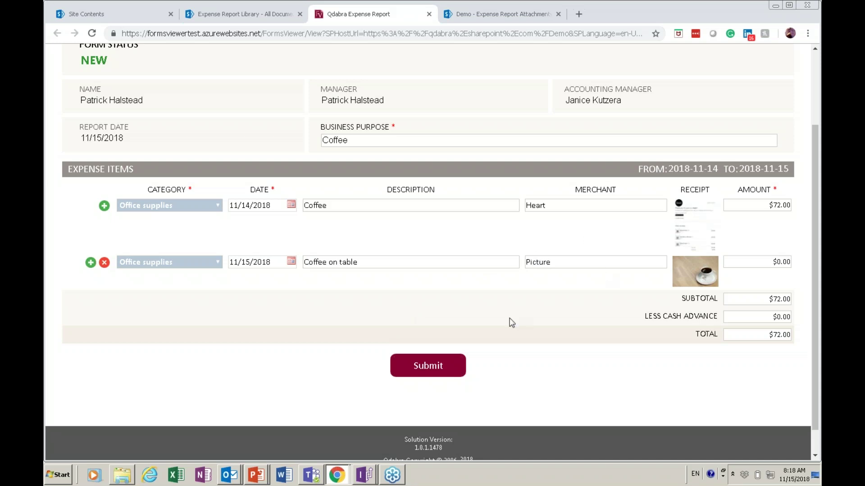
Submit the expense report with all receipt images scaled to Large (1024x768), accepting the scaling warning.
{"action": "left_click", "coordinate": [448, 371]}
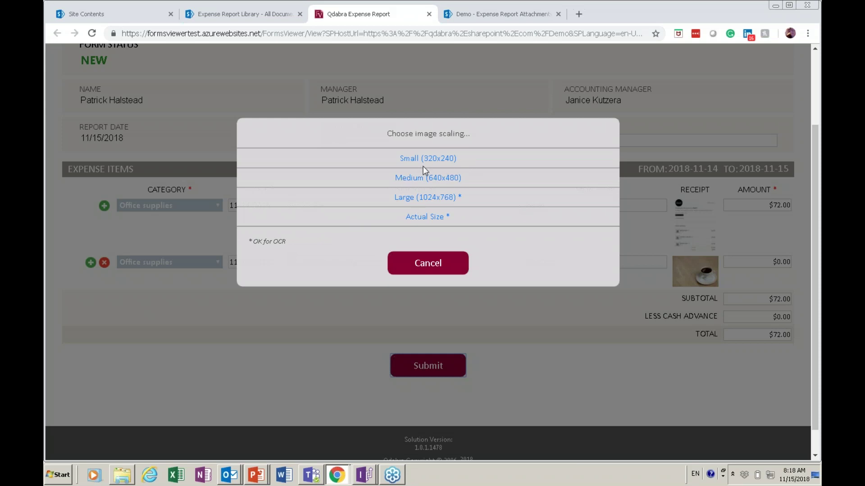
{"action": "left_click", "coordinate": [423, 199]}
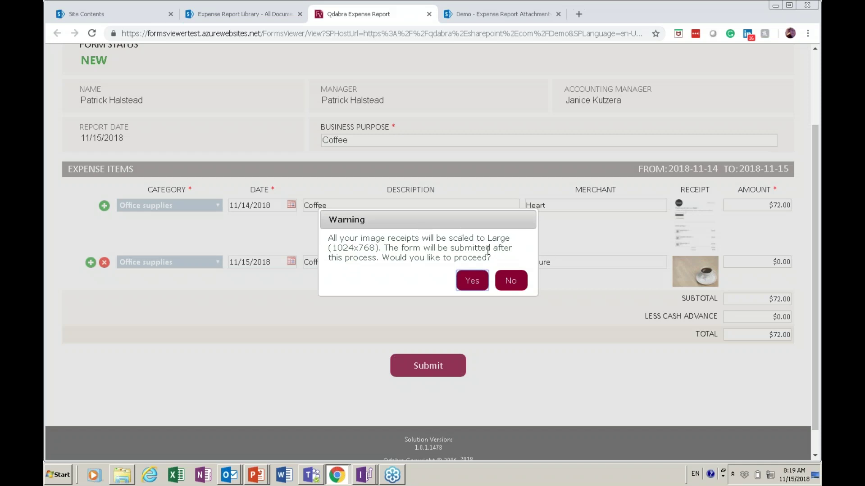
{"action": "left_click", "coordinate": [477, 286]}
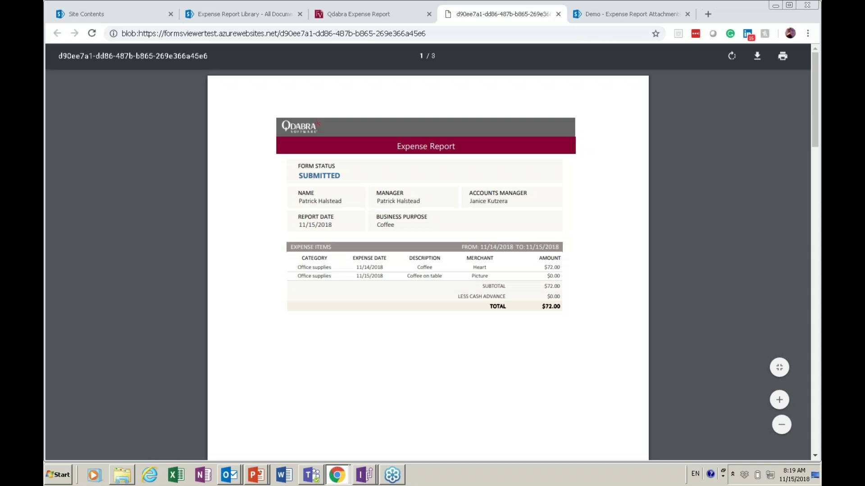
Check the form's submission progress and view the generated expense report PDF at a larger zoom.
{"action": "left_click", "coordinate": [358, 14]}
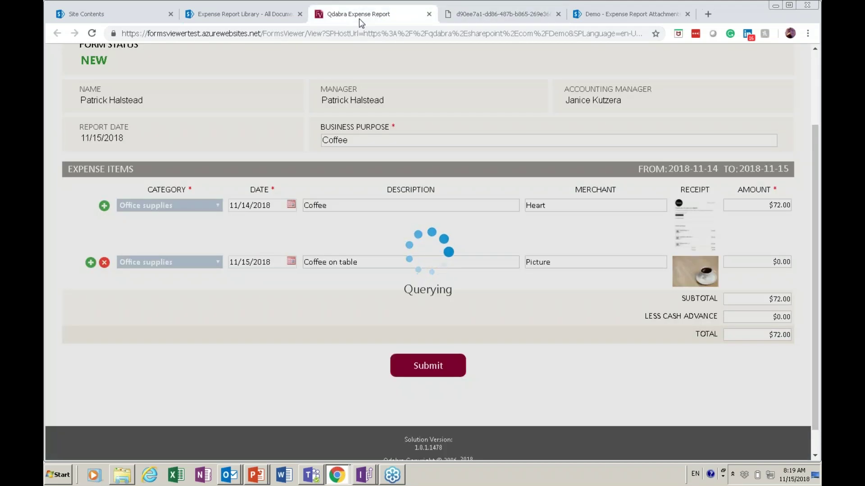
{"action": "left_click", "coordinate": [485, 10]}
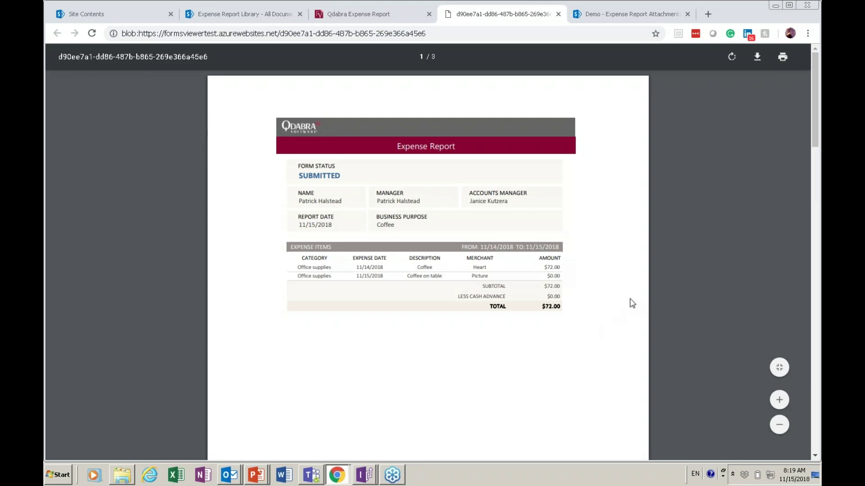
{"action": "left_click", "coordinate": [784, 402]}
{"action": "left_click", "coordinate": [784, 402]}
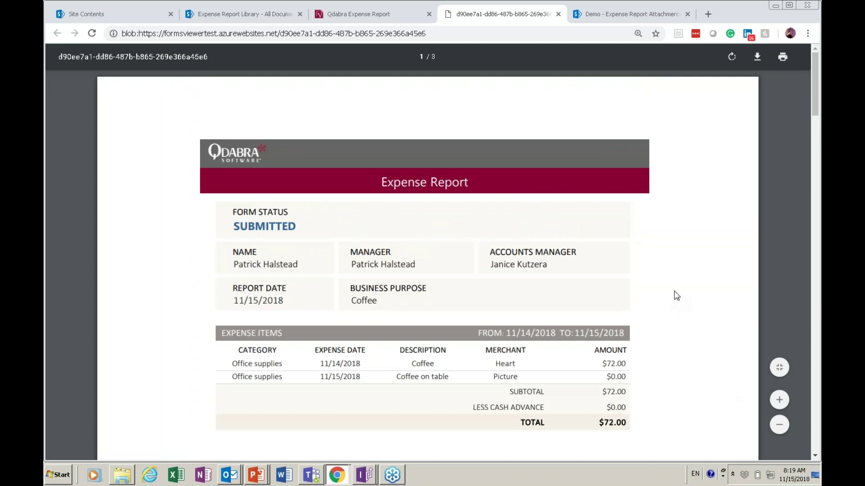
{"action": "left_click", "coordinate": [779, 400]}
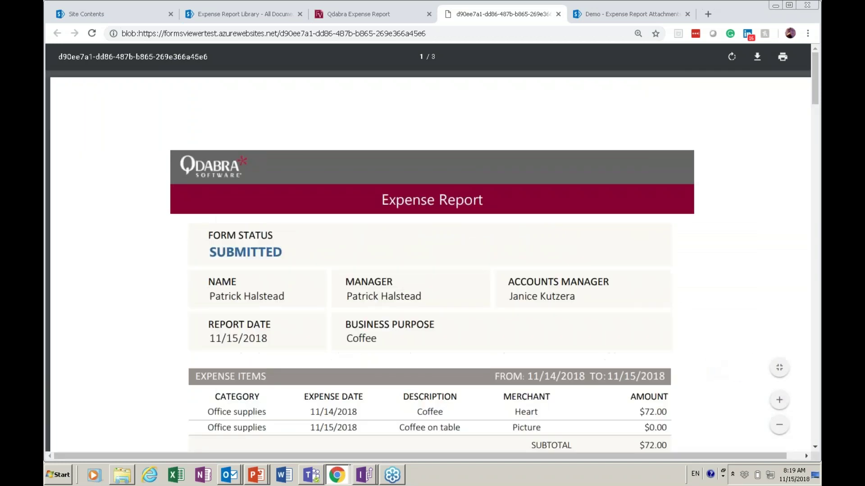
Review all three pages of the expense report PDF, examining the expense items and the scaled receipt images.
{"action": "scroll", "coordinate": [432, 252], "scroll_direction": "down", "scroll_amount": 3}
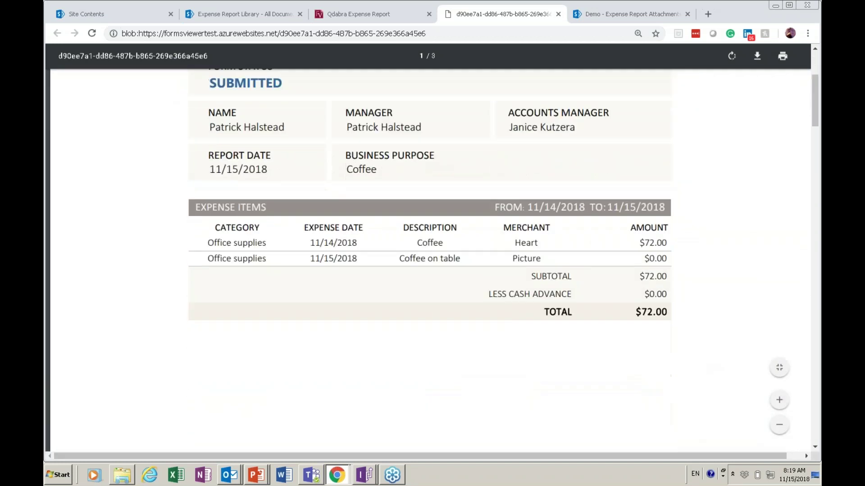
{"action": "scroll", "coordinate": [432, 253], "scroll_direction": "down", "scroll_amount": 5}
{"action": "scroll", "coordinate": [432, 253], "scroll_direction": "down", "scroll_amount": 5}
{"action": "scroll", "coordinate": [433, 253], "scroll_direction": "down", "scroll_amount": 3}
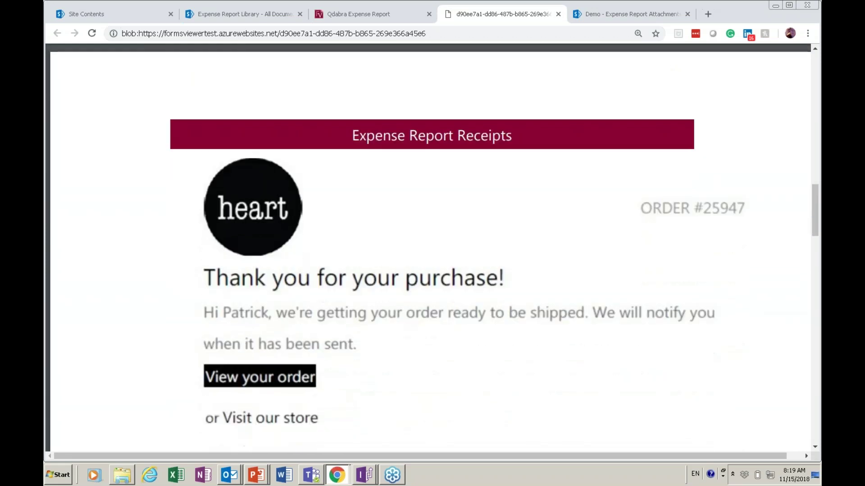
{"action": "scroll", "coordinate": [432, 252], "scroll_direction": "down", "scroll_amount": 6}
{"action": "scroll", "coordinate": [433, 252], "scroll_direction": "down", "scroll_amount": 7}
{"action": "scroll", "coordinate": [430, 248], "scroll_direction": "down", "scroll_amount": 5}
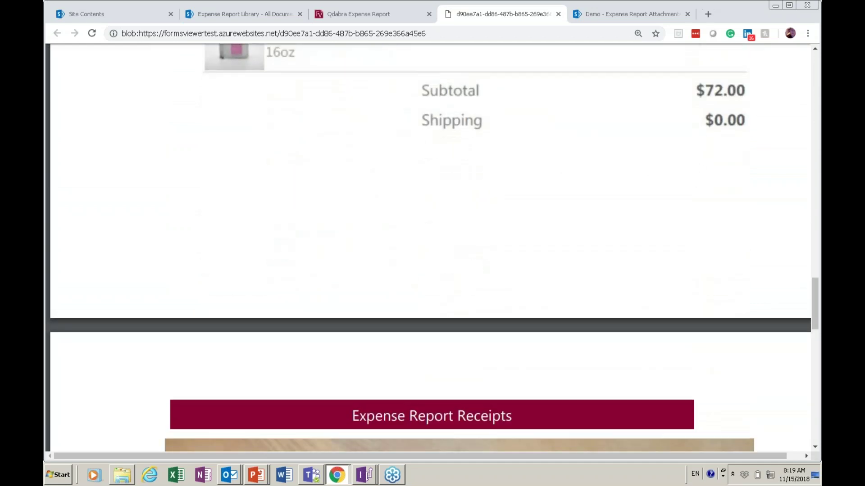
{"action": "scroll", "coordinate": [431, 248], "scroll_direction": "down", "scroll_amount": 8}
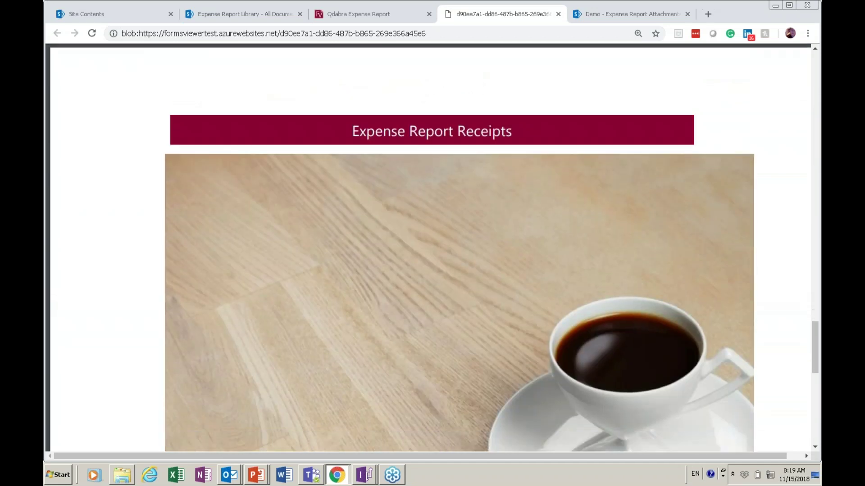
{"action": "scroll", "coordinate": [430, 248], "scroll_direction": "up", "scroll_amount": 2}
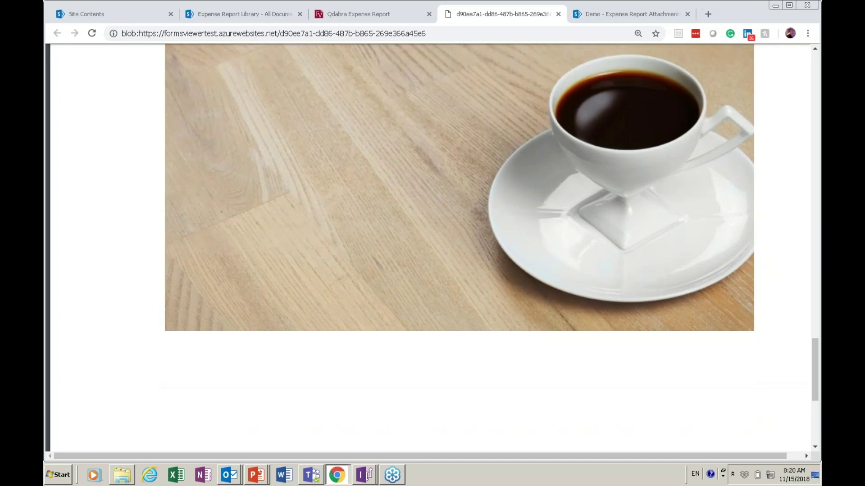
{"action": "scroll", "coordinate": [430, 248], "scroll_direction": "down", "scroll_amount": 5}
{"action": "scroll", "coordinate": [430, 248], "scroll_direction": "up", "scroll_amount": 20}
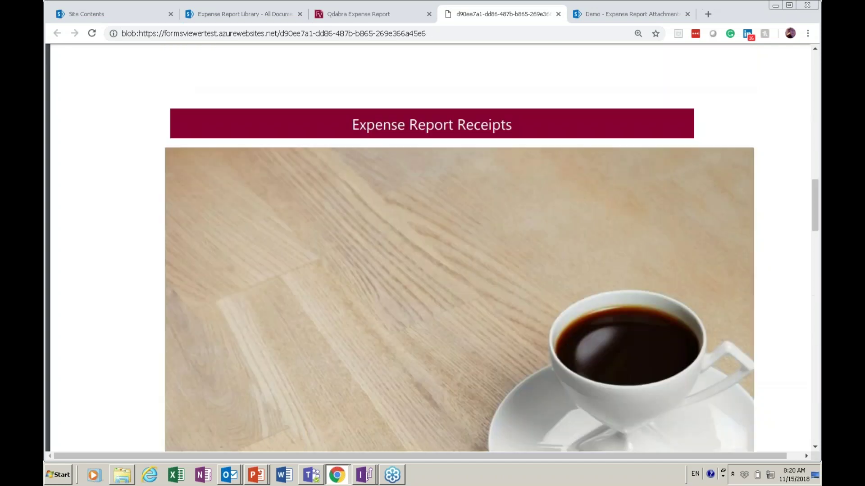
{"action": "scroll", "coordinate": [430, 248], "scroll_direction": "up", "scroll_amount": 4}
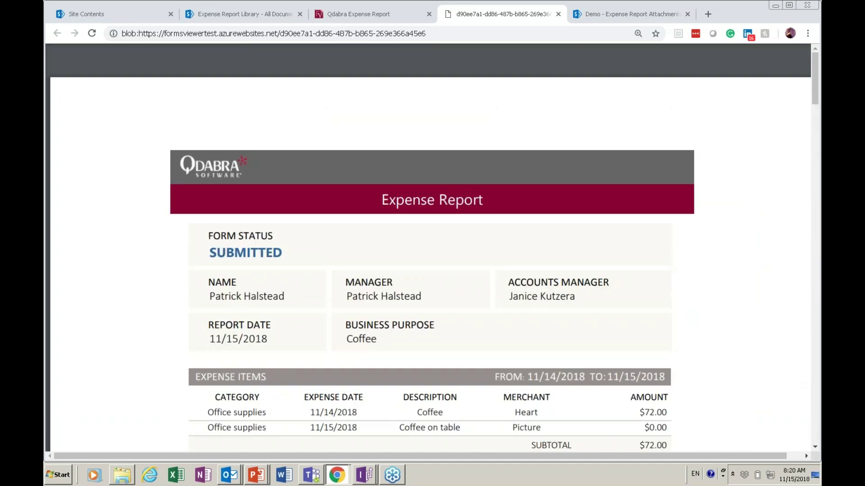
{"action": "scroll", "coordinate": [430, 248], "scroll_direction": "down", "scroll_amount": 12}
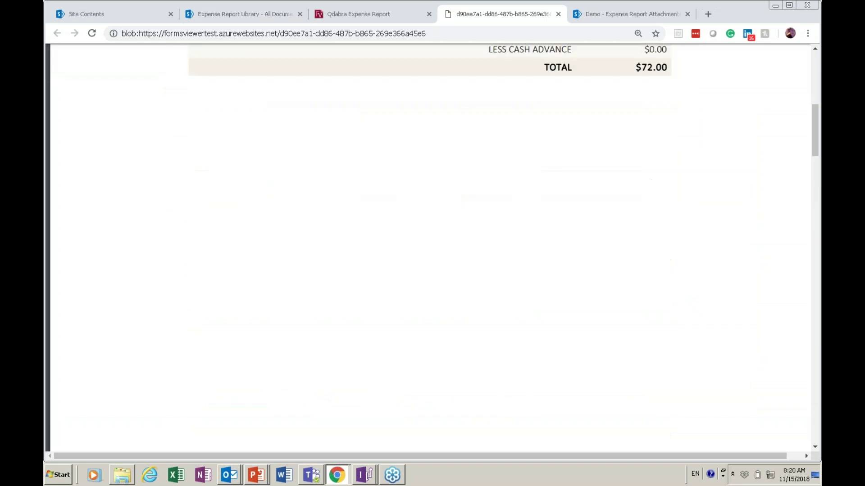
{"action": "scroll", "coordinate": [430, 248], "scroll_direction": "up", "scroll_amount": 2}
{"action": "scroll", "coordinate": [431, 248], "scroll_direction": "up", "scroll_amount": 10}
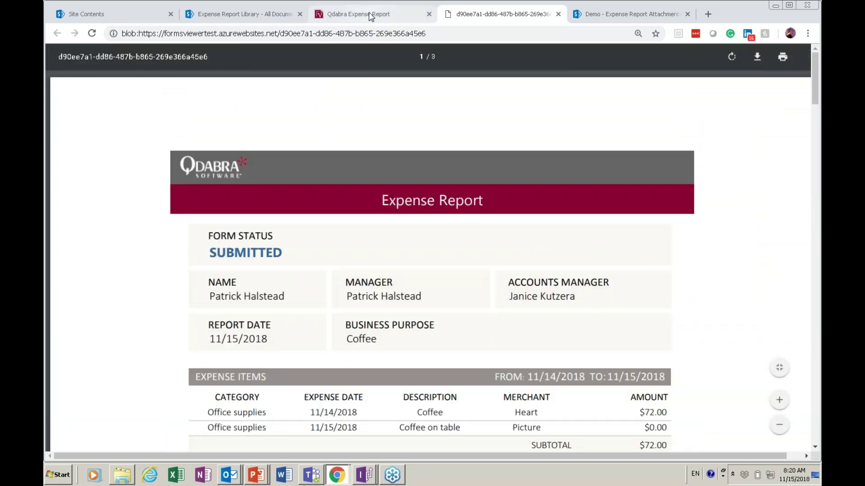
Dismiss the form's submission message and open the submitted Coffee expense report from the Expense Report Library.
{"action": "left_click", "coordinate": [382, 17]}
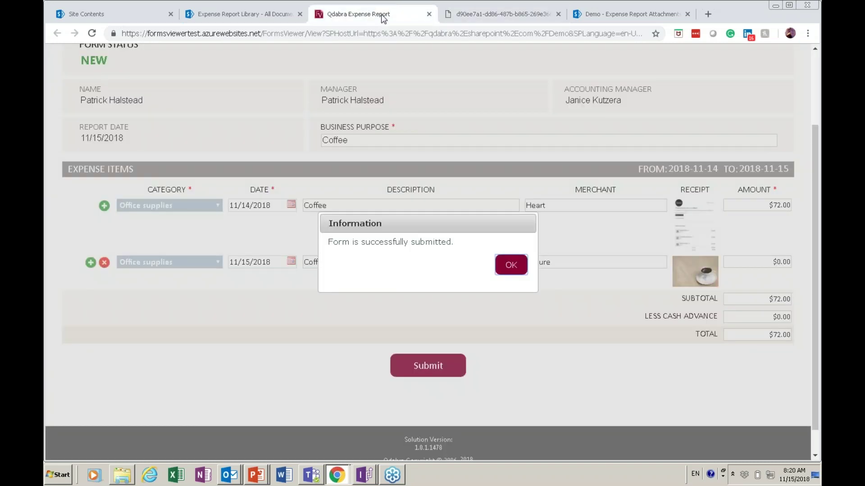
{"action": "left_click", "coordinate": [510, 267]}
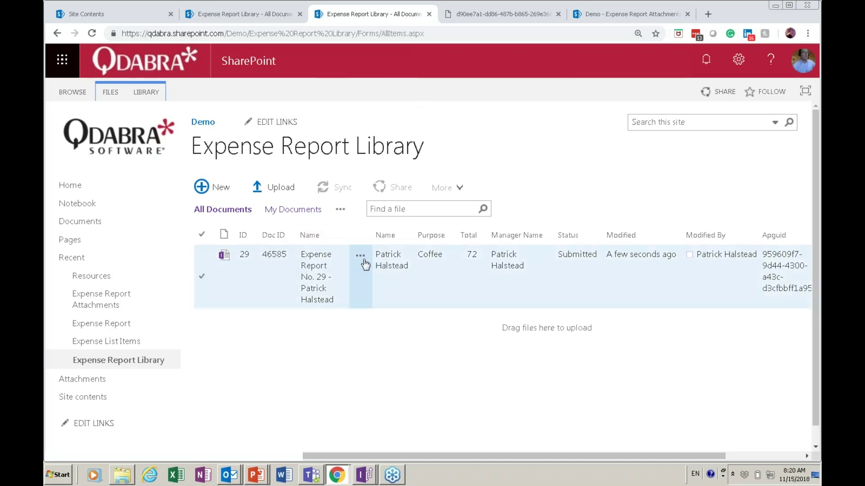
{"action": "left_click", "coordinate": [321, 266]}
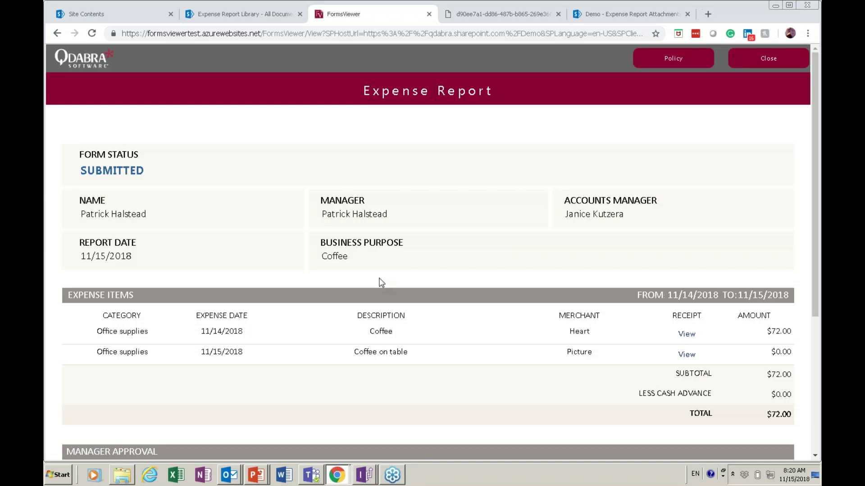
View the Heart receipt of the first expense item and its OCR text, and close the receipt viewer.
{"action": "left_click", "coordinate": [687, 334]}
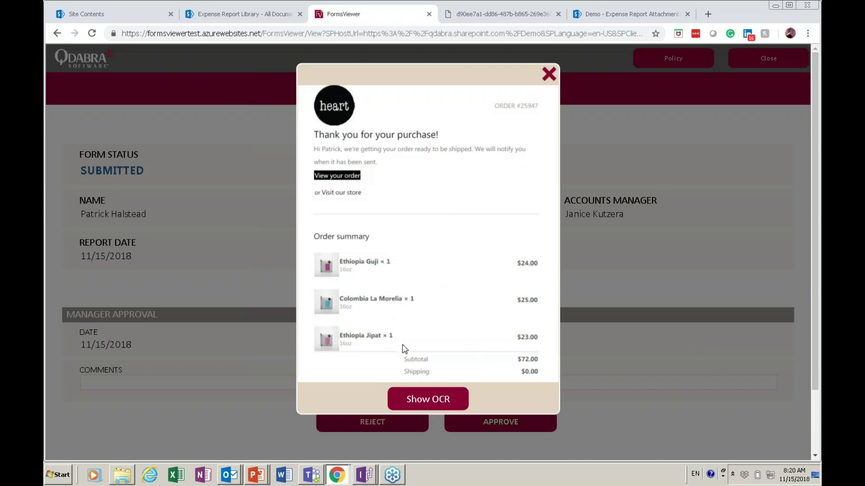
{"action": "left_click", "coordinate": [446, 400]}
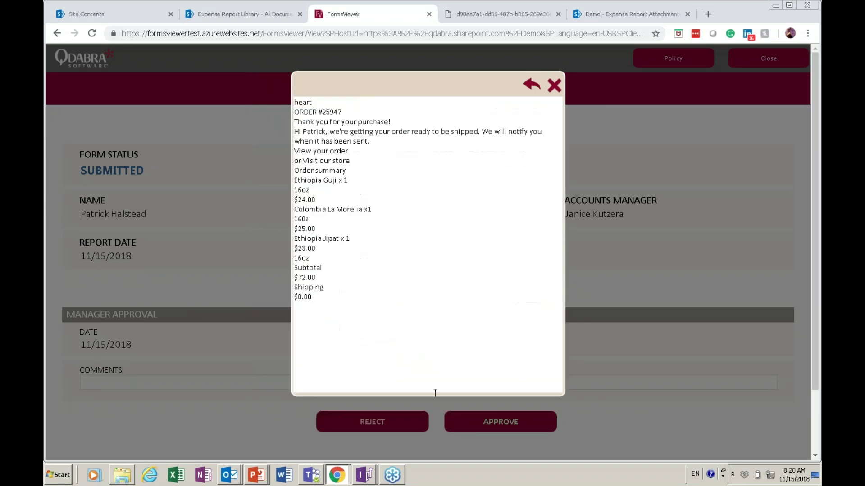
{"action": "left_click_drag", "start_coordinate": [334, 278], "coordinate": [294, 102]}
{"action": "left_click", "coordinate": [394, 255]}
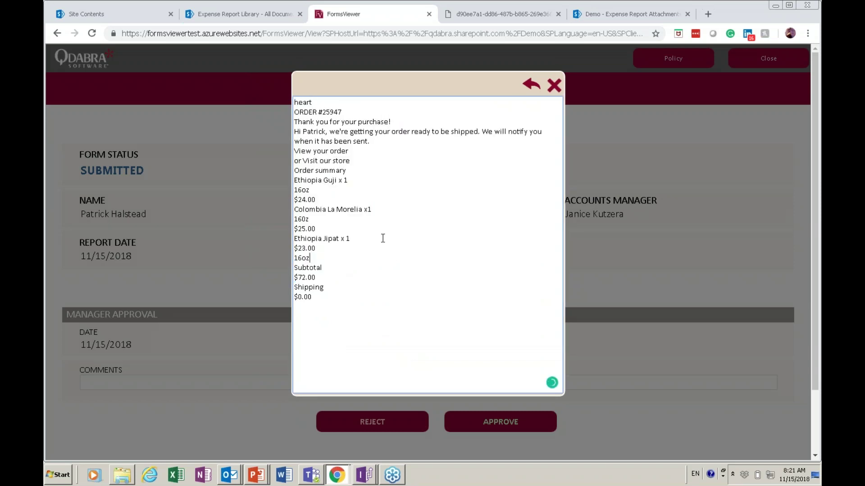
{"action": "left_click", "coordinate": [556, 92]}
View the coffee picture receipt of the second expense item and its OCR text, and look over the rest of the report.
{"action": "left_click", "coordinate": [683, 355]}
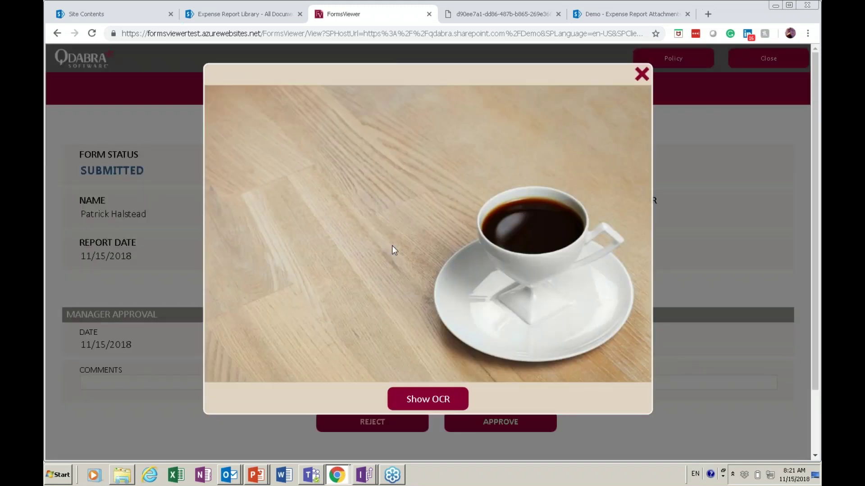
{"action": "left_click", "coordinate": [436, 393]}
{"action": "left_click", "coordinate": [553, 85]}
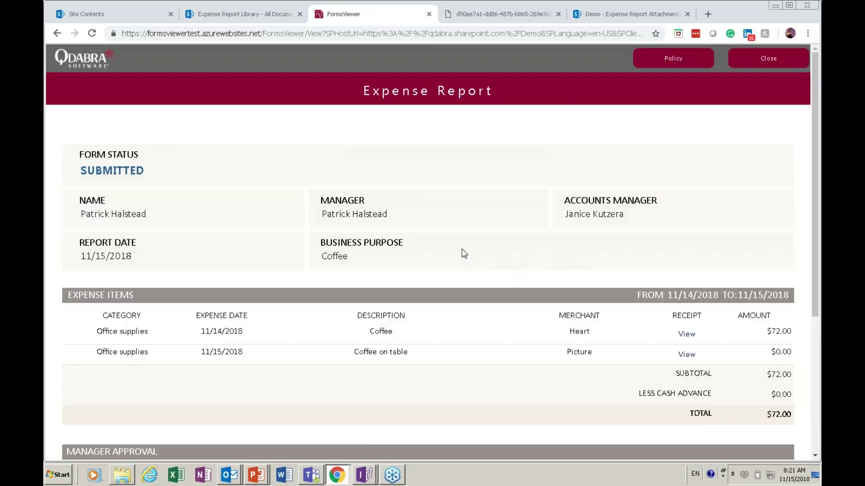
{"action": "scroll", "coordinate": [464, 254], "scroll_direction": "down", "scroll_amount": 4}
{"action": "scroll", "coordinate": [218, 313], "scroll_direction": "up", "scroll_amount": 4}
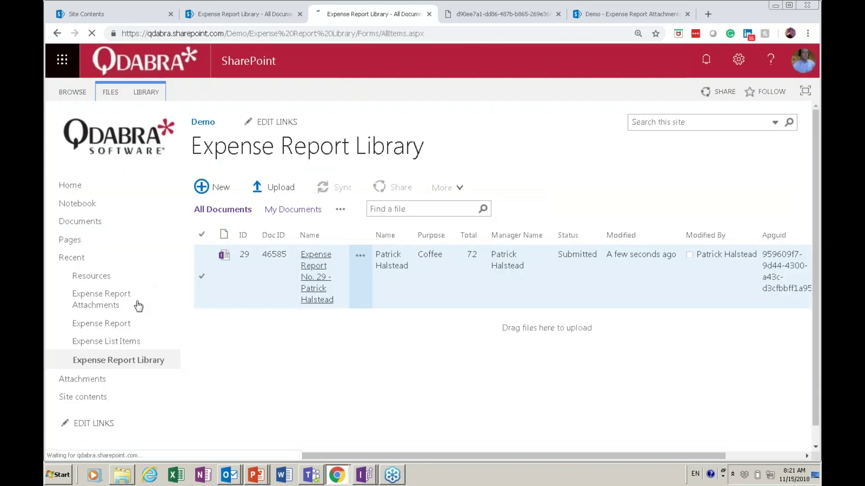
Open the employee's 2018-11-15 folder in the Expense Report Attachments library.
{"action": "left_click", "coordinate": [135, 302]}
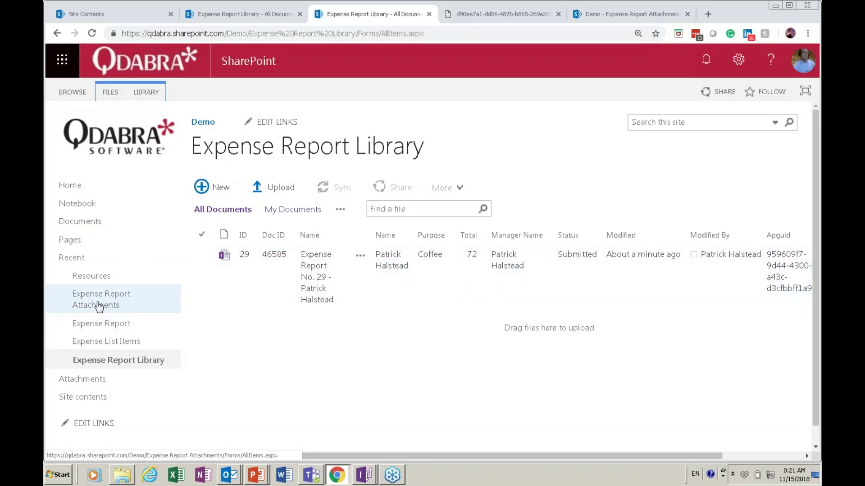
{"action": "left_click", "coordinate": [99, 307]}
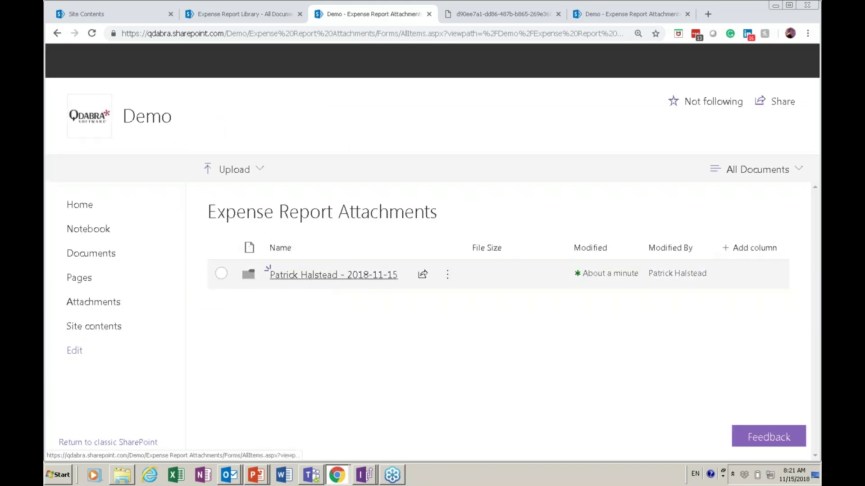
{"action": "left_click", "coordinate": [334, 274]}
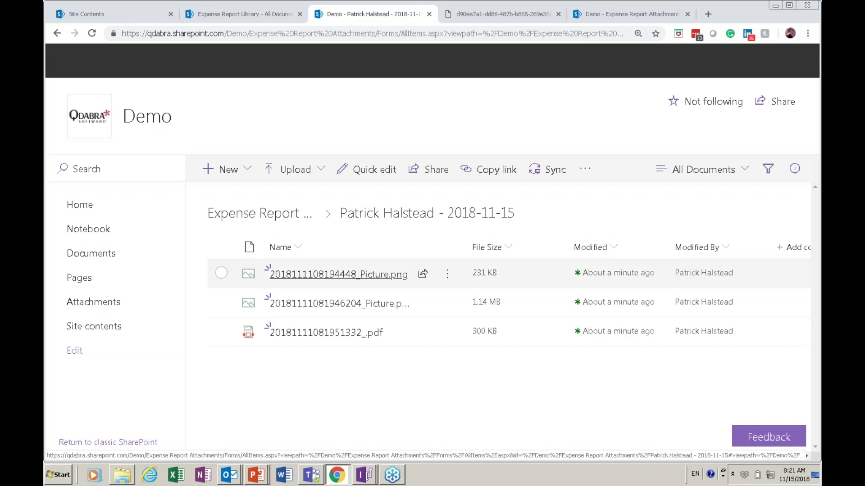
{"action": "left_click", "coordinate": [360, 334]}
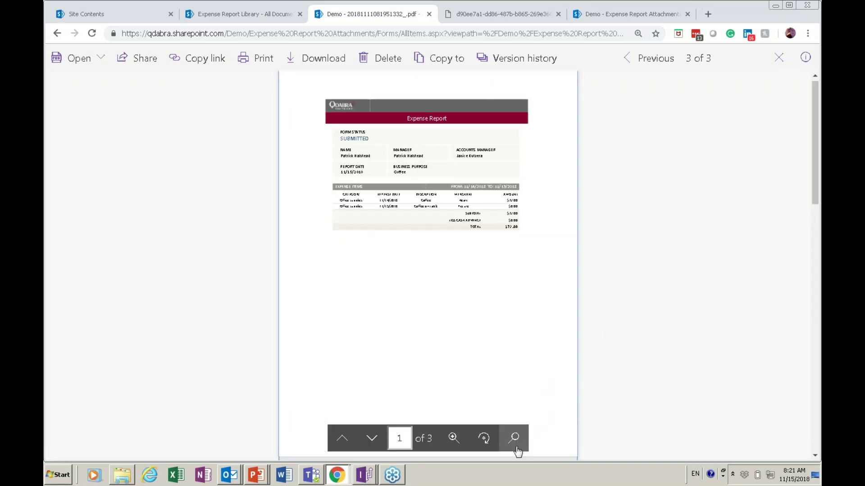
{"action": "left_click", "coordinate": [452, 443]}
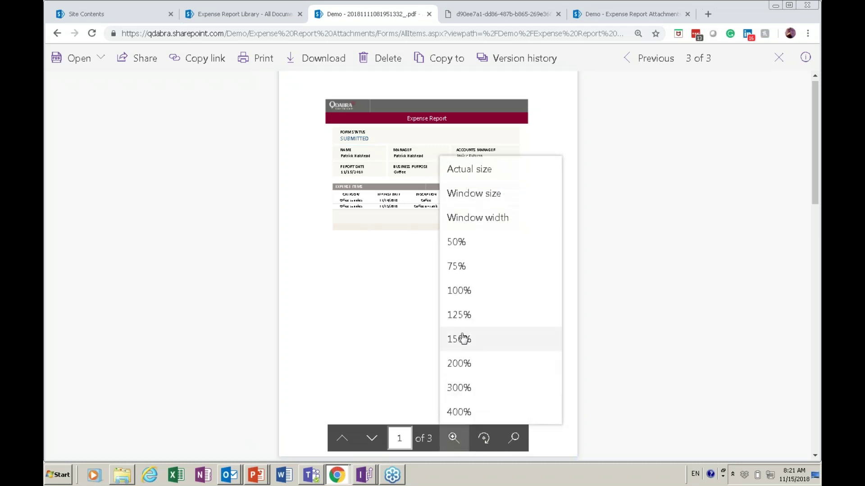
{"action": "left_click", "coordinate": [466, 292]}
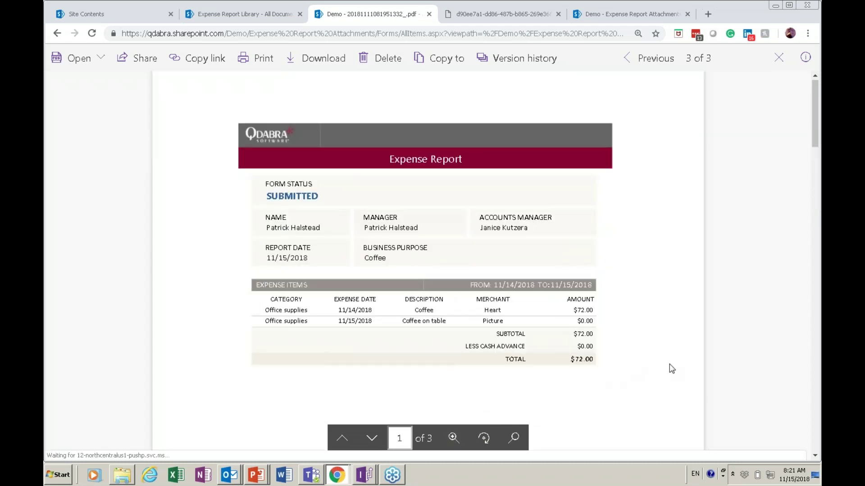
{"action": "scroll", "coordinate": [726, 375], "scroll_direction": "down", "scroll_amount": 10}
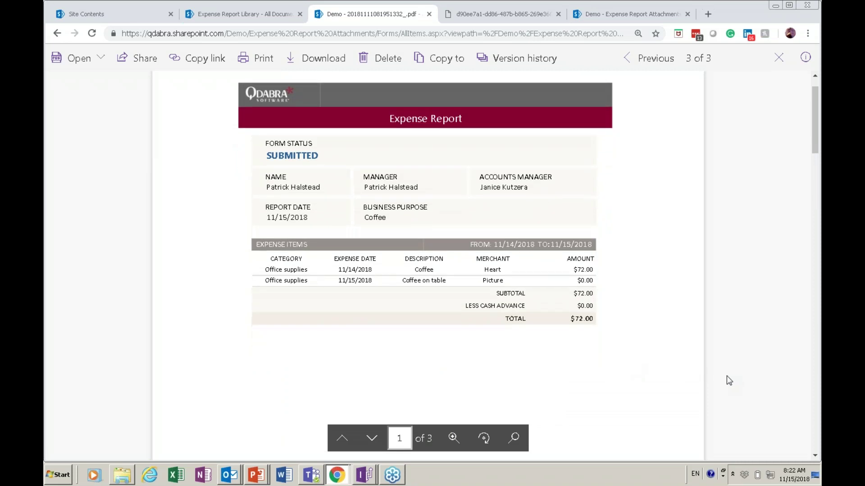
{"action": "scroll", "coordinate": [727, 378], "scroll_direction": "down", "scroll_amount": 10}
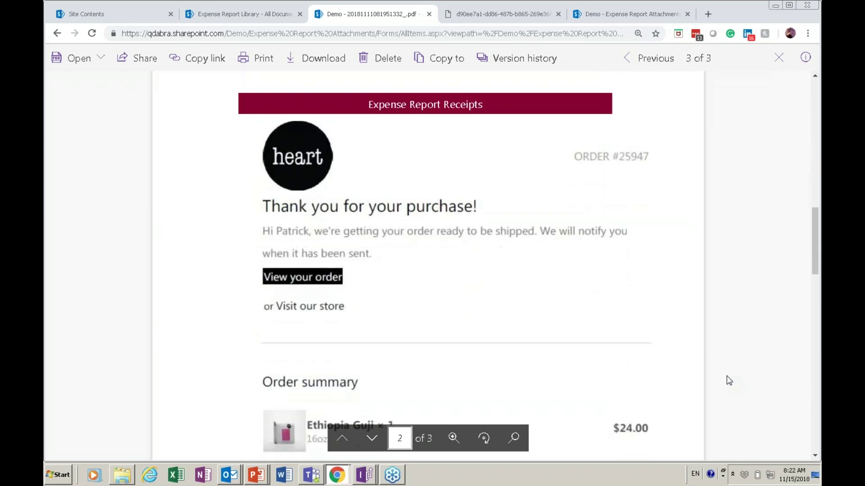
{"action": "scroll", "coordinate": [727, 379], "scroll_direction": "up", "scroll_amount": 20}
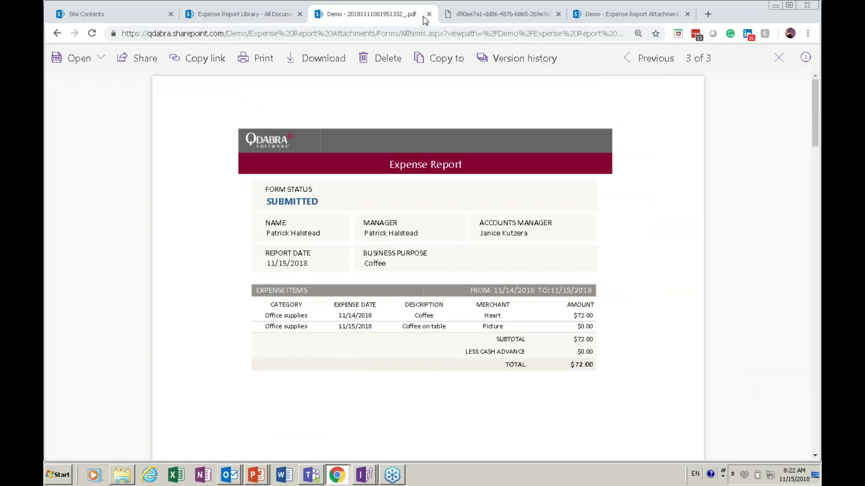
Switch to the InfoPath form design and display the Presubmit rule of the Submit button in the ExpenseReport view.
{"action": "key", "text": "alt+Tab"}
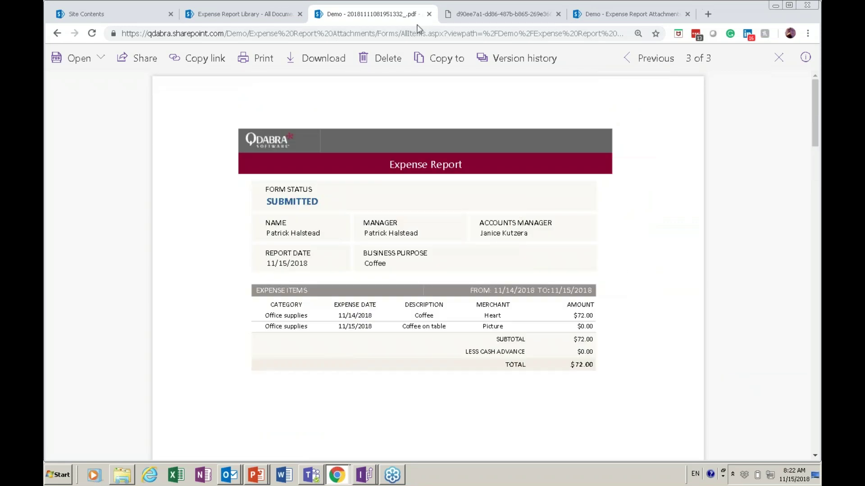
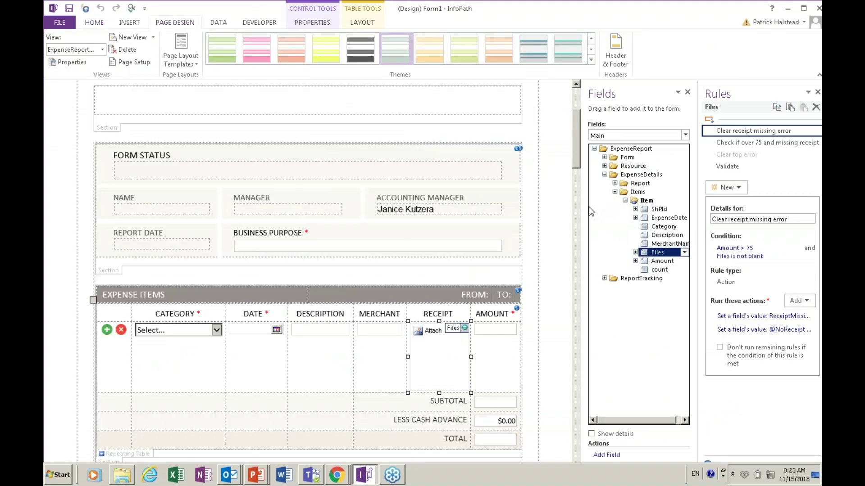
{"action": "left_click_drag", "start_coordinate": [575, 161], "coordinate": [581, 225]}
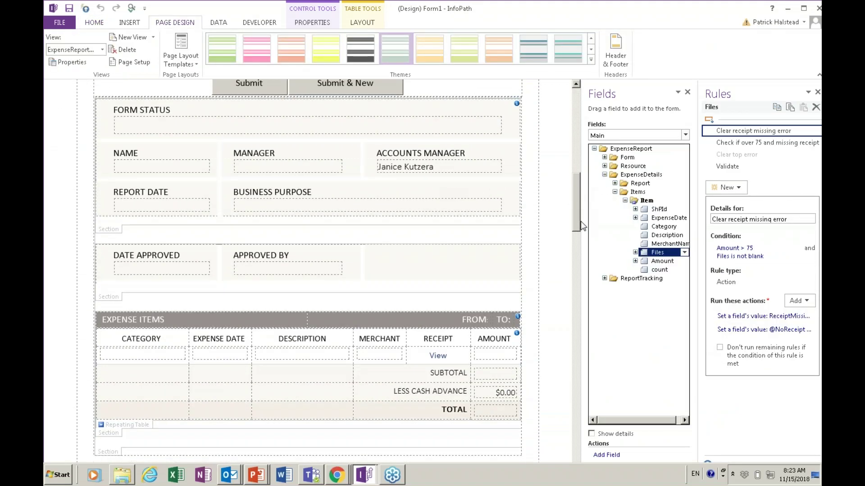
{"action": "left_click", "coordinate": [250, 86]}
{"action": "left_click", "coordinate": [656, 137]}
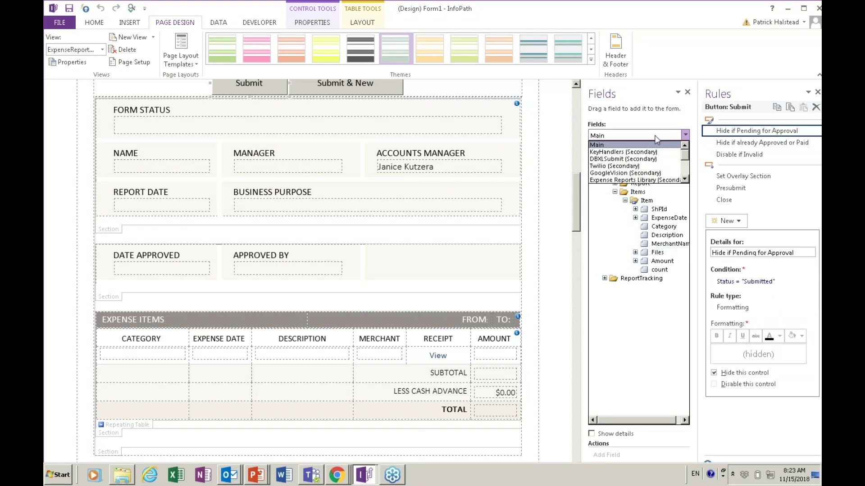
{"action": "left_click", "coordinate": [743, 187]}
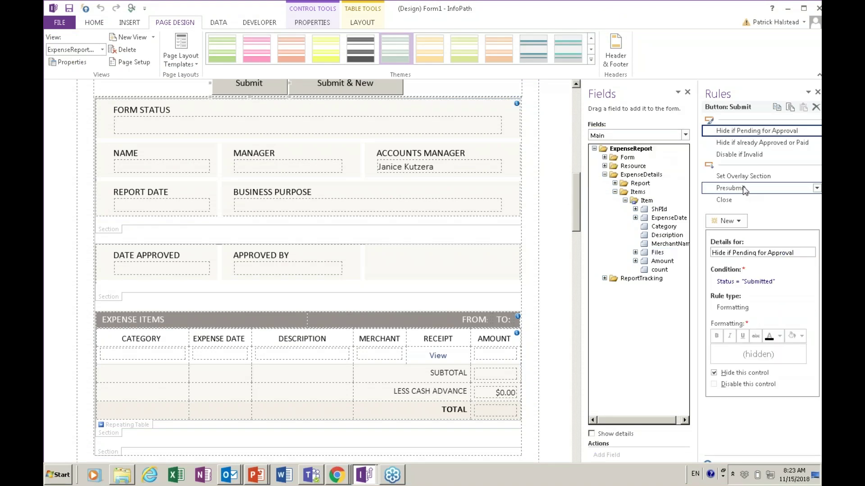
{"action": "left_click", "coordinate": [744, 188]}
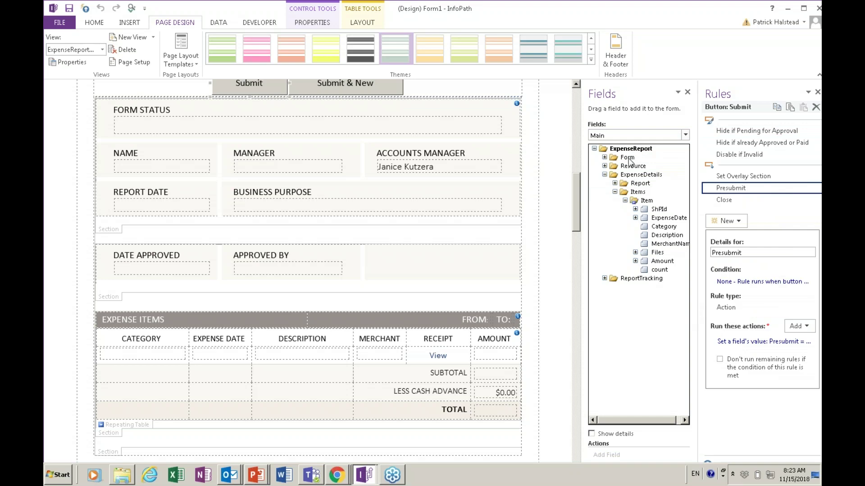
Display the rules of the Presubmit action field in the FormLogic secondary data source.
{"action": "left_click", "coordinate": [655, 135]}
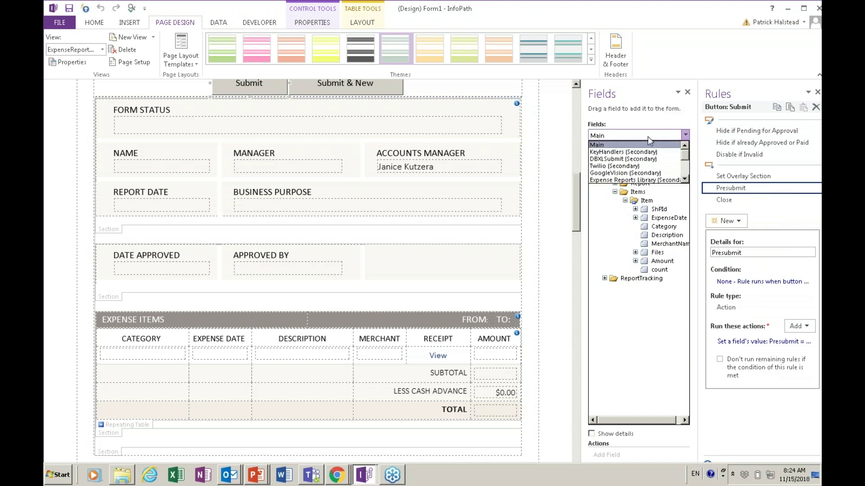
{"action": "left_click", "coordinate": [685, 172]}
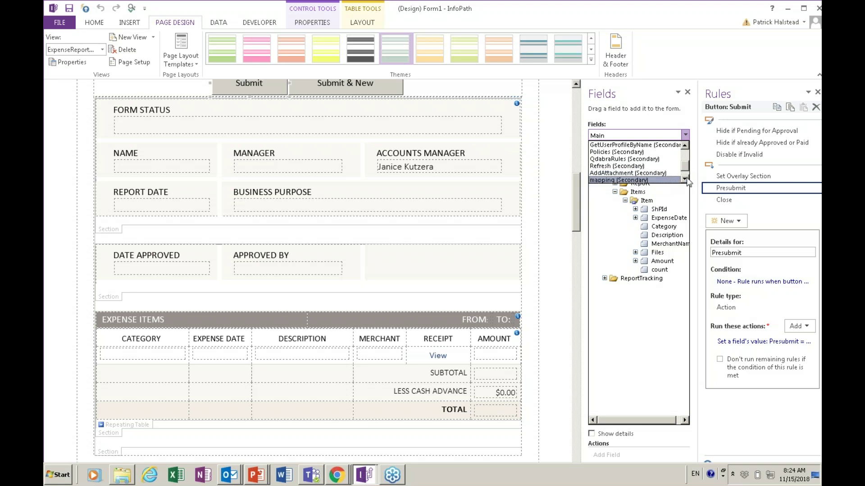
{"action": "left_click", "coordinate": [685, 180]}
{"action": "left_click", "coordinate": [685, 180]}
{"action": "left_click", "coordinate": [670, 180]}
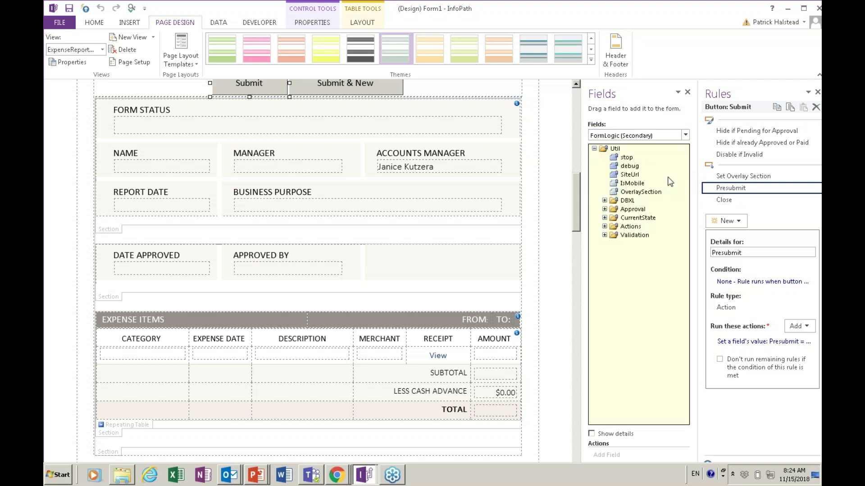
{"action": "left_click", "coordinate": [605, 227]}
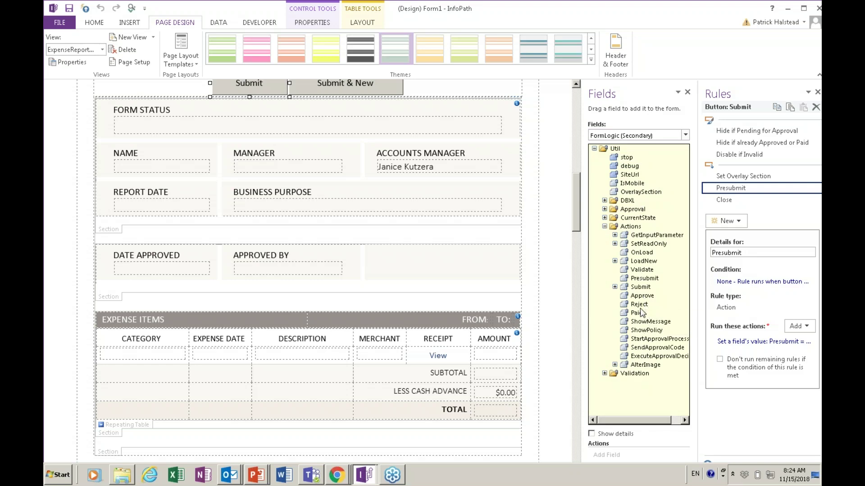
{"action": "left_click", "coordinate": [644, 278]}
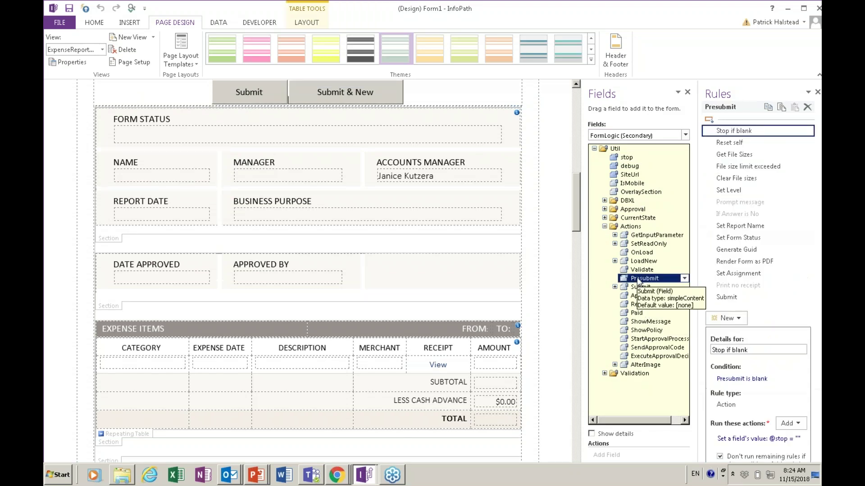
Review the Render Form as PDF rule, then the File size limit exceeded rule's prompt action and condition.
{"action": "left_click", "coordinate": [756, 261]}
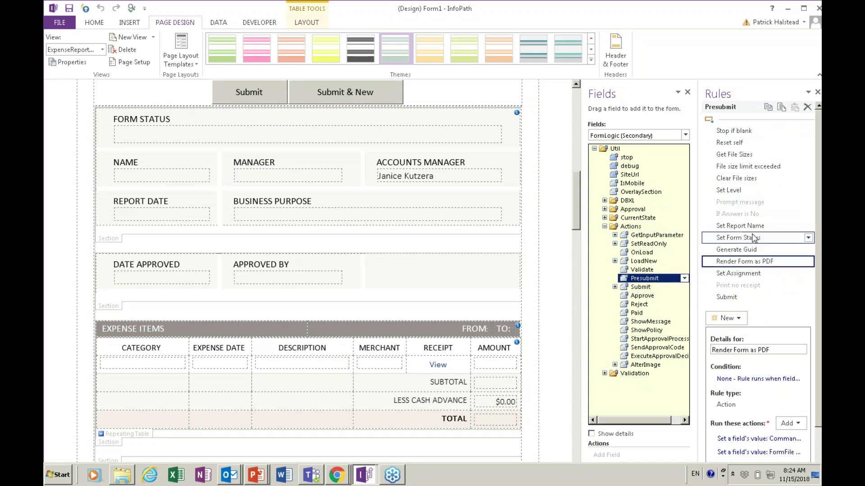
{"action": "left_click", "coordinate": [744, 166]}
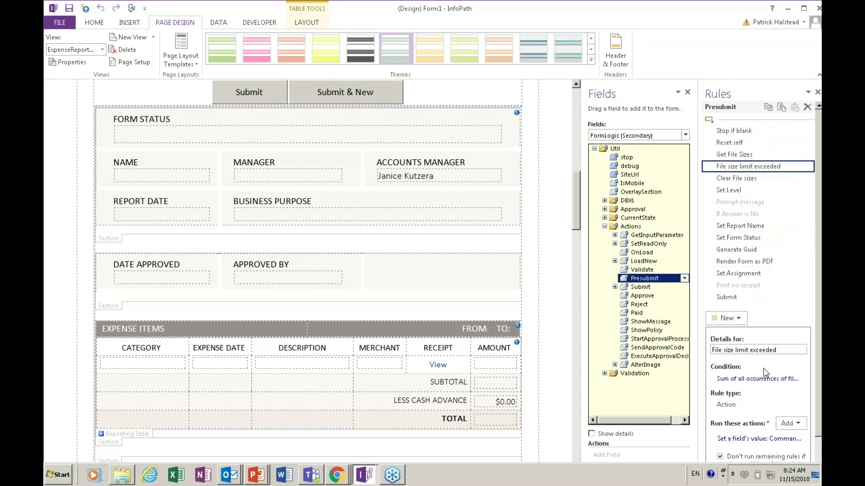
{"action": "left_click", "coordinate": [761, 439]}
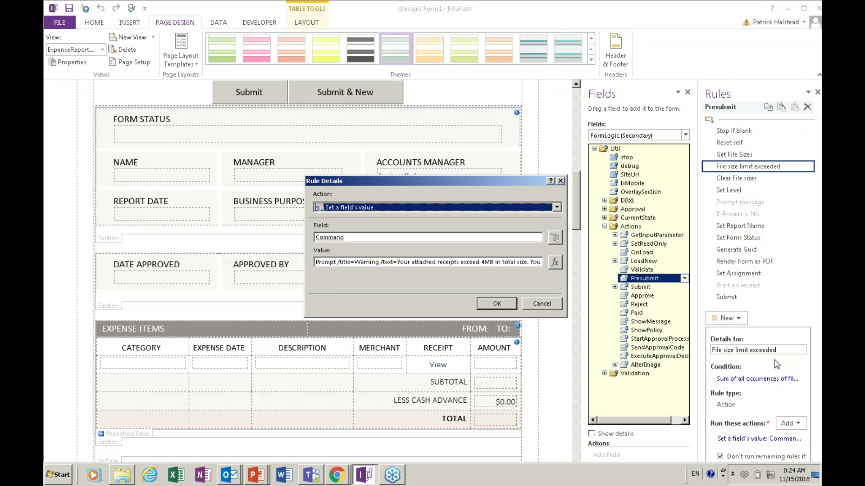
{"action": "left_click", "coordinate": [544, 304]}
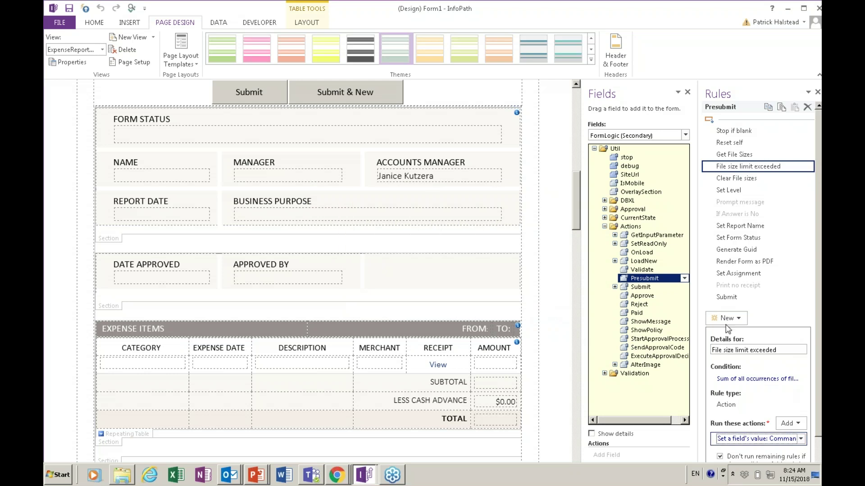
{"action": "left_click", "coordinate": [771, 381]}
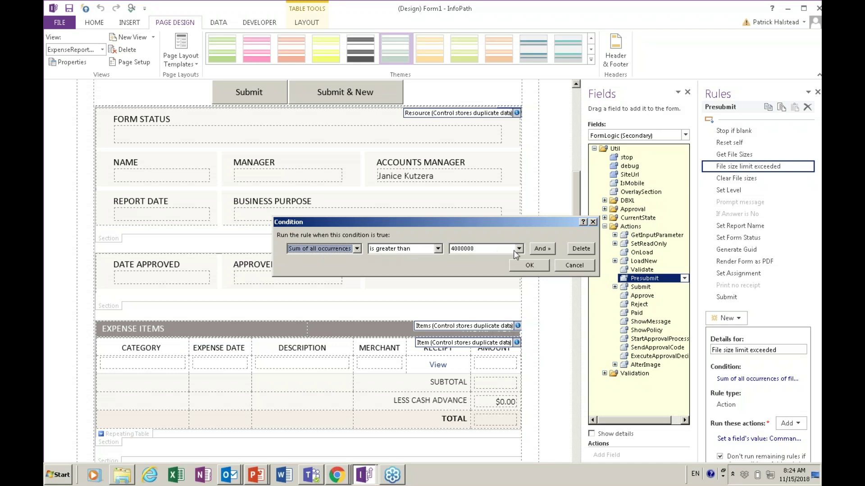
{"action": "left_click", "coordinate": [529, 265]}
Switch to Chrome, close the stored PDF's tab and start a new expense report from the Expense Report Library.
{"action": "key", "text": "alt+Tab"}
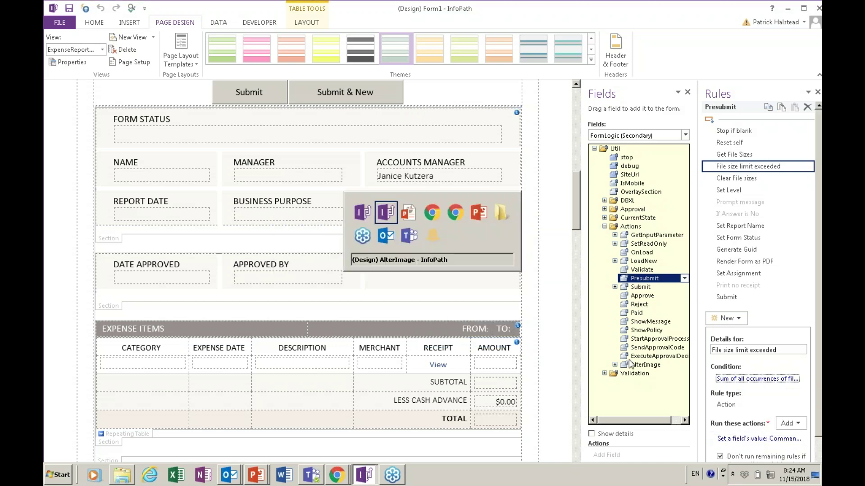
{"action": "key", "text": "Tab"}
{"action": "key", "text": "Tab"}
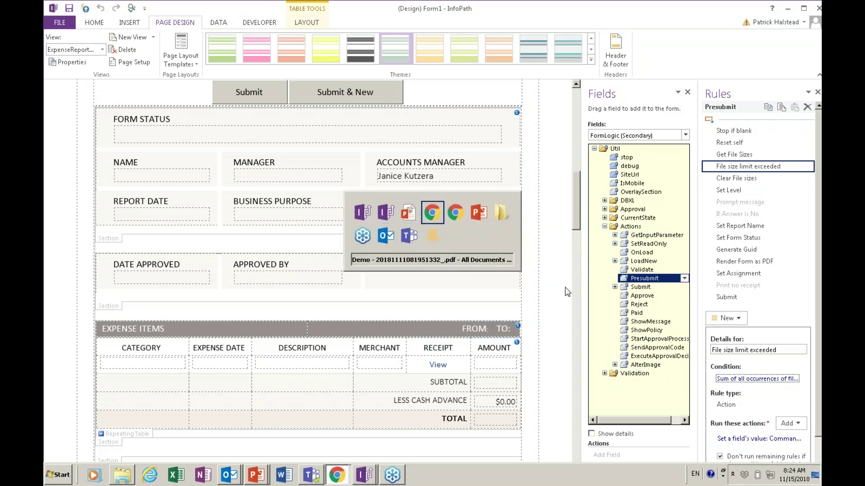
{"action": "key", "text": "ctrl+w"}
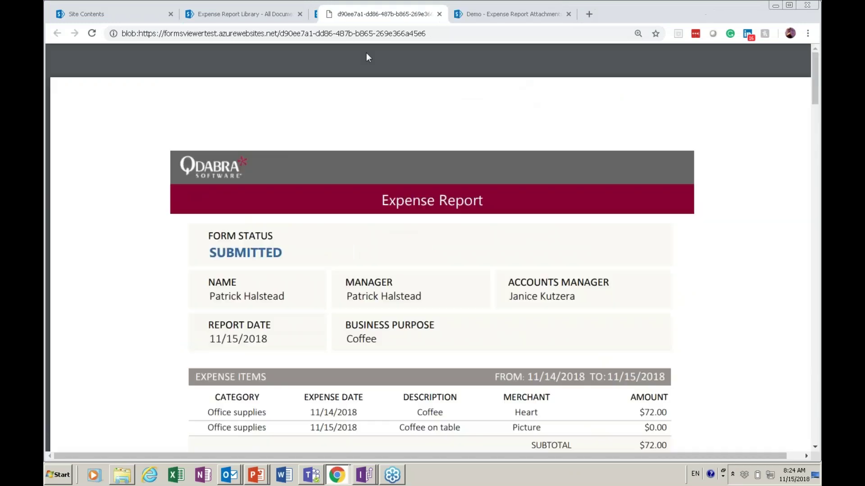
{"action": "left_click", "coordinate": [228, 18]}
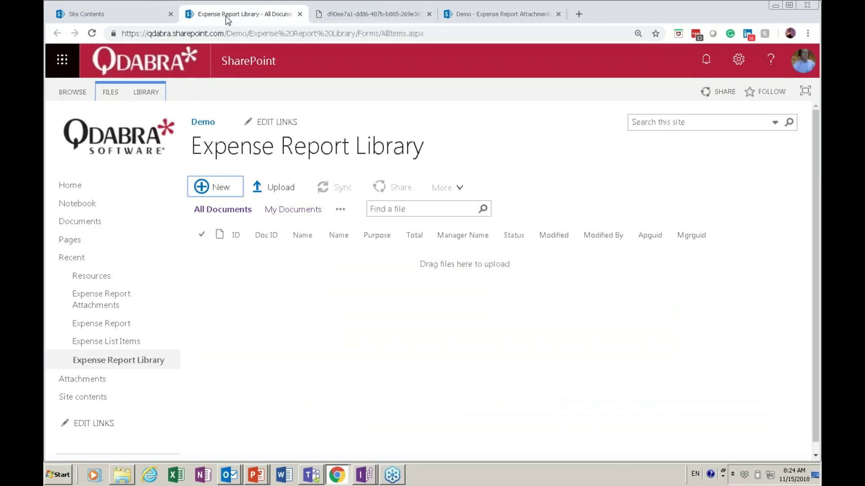
{"action": "left_click", "coordinate": [229, 194]}
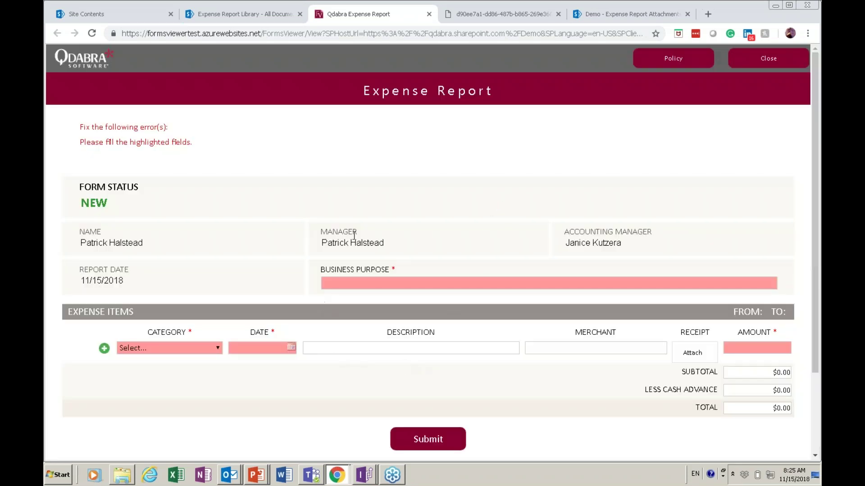
Enter "testing" as the business purpose and give the first expense item the category Software and the date 11/15/2018.
{"action": "left_click", "coordinate": [398, 282]}
{"action": "type", "text": "testing"}
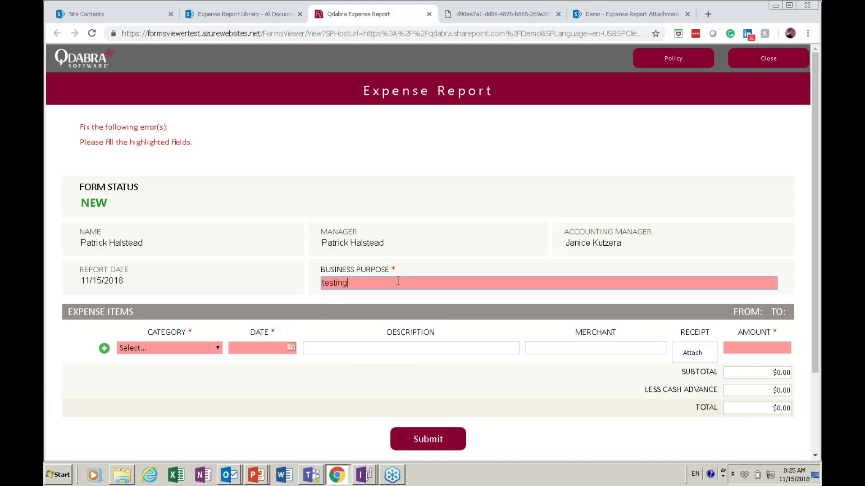
{"action": "left_click", "coordinate": [218, 344]}
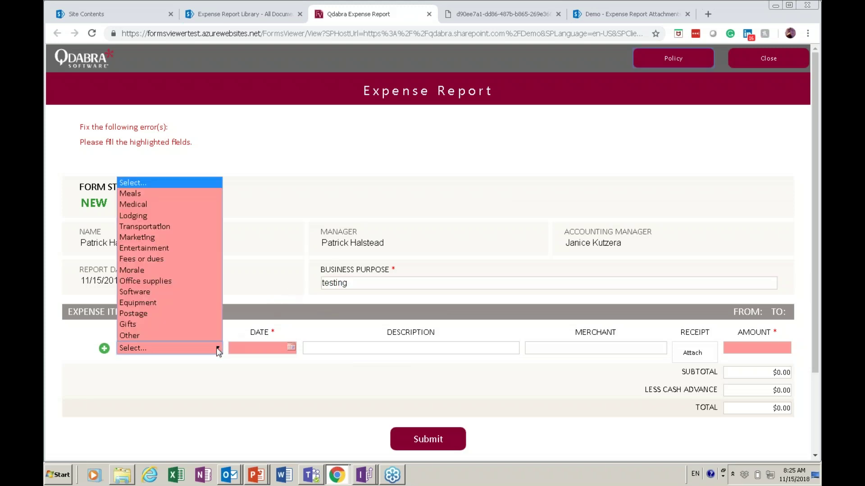
{"action": "left_click", "coordinate": [167, 290]}
{"action": "left_click", "coordinate": [282, 352]}
{"action": "left_click", "coordinate": [292, 348]}
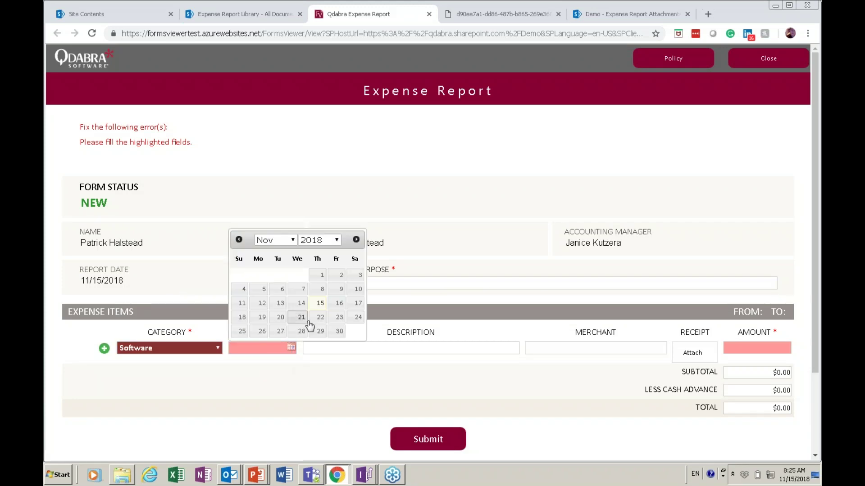
{"action": "left_click", "coordinate": [320, 303]}
{"action": "left_click", "coordinate": [347, 345]}
{"action": "left_click", "coordinate": [545, 349]}
{"action": "left_click", "coordinate": [510, 348]}
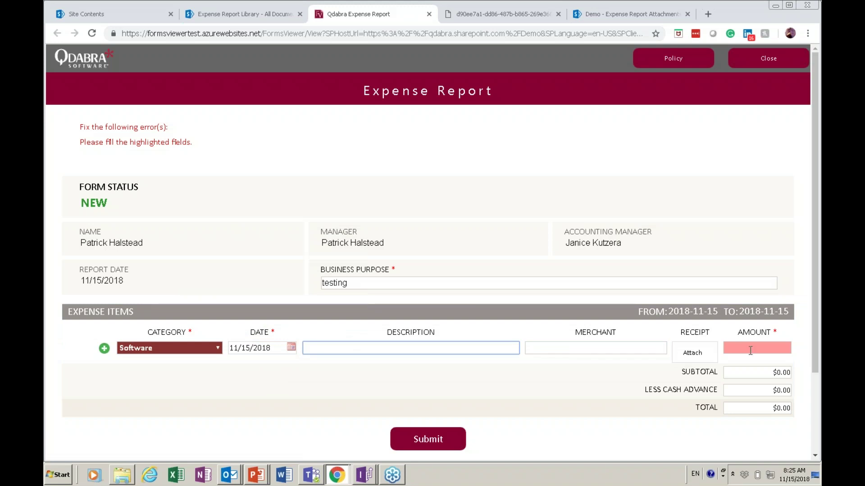
{"action": "left_click", "coordinate": [689, 350]}
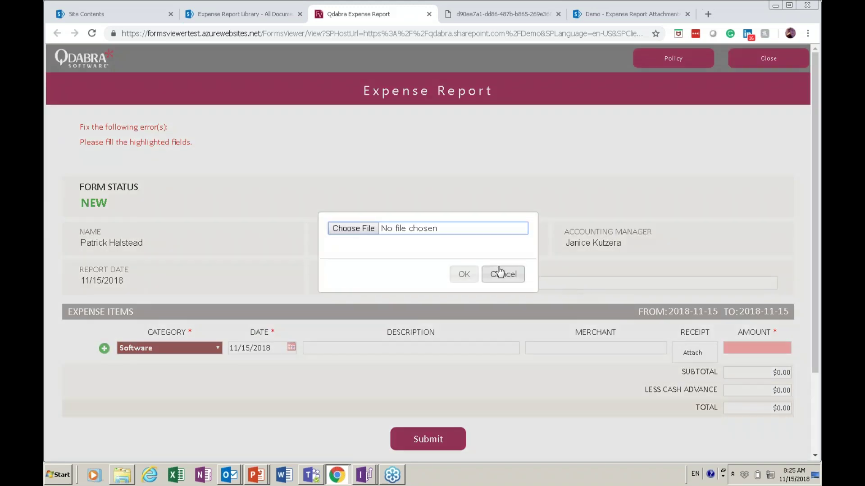
{"action": "left_click", "coordinate": [353, 228]}
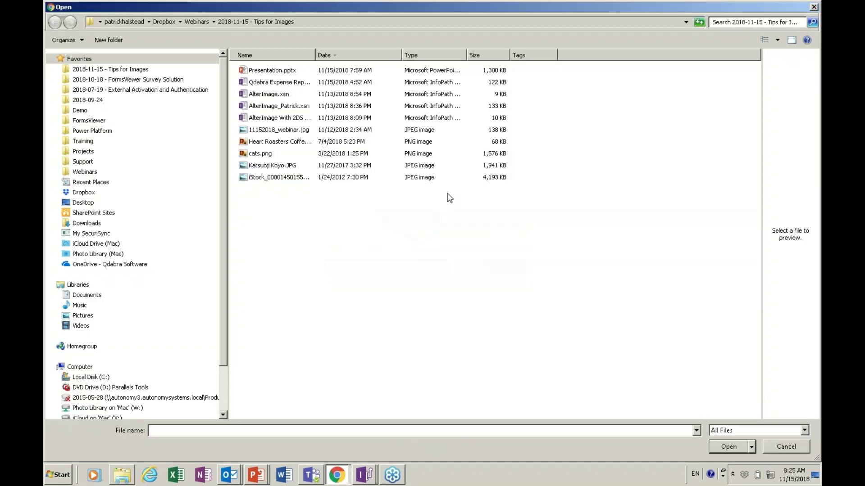
{"action": "double_click", "coordinate": [279, 177]}
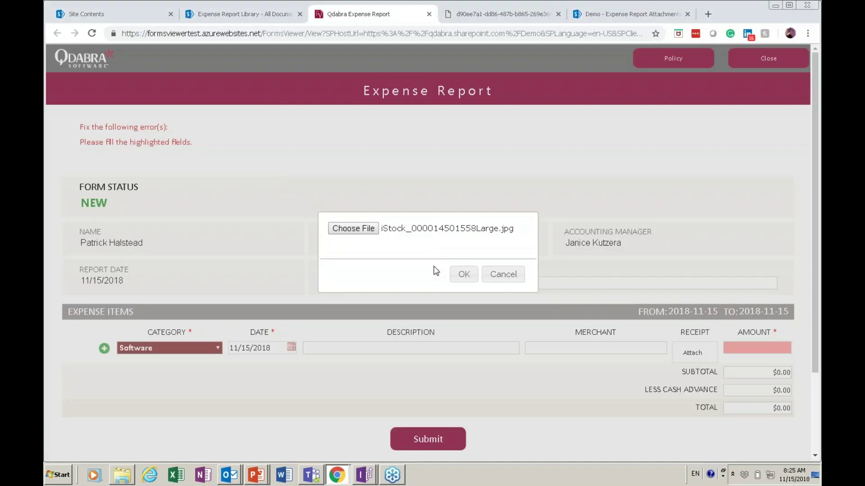
{"action": "left_click", "coordinate": [469, 278]}
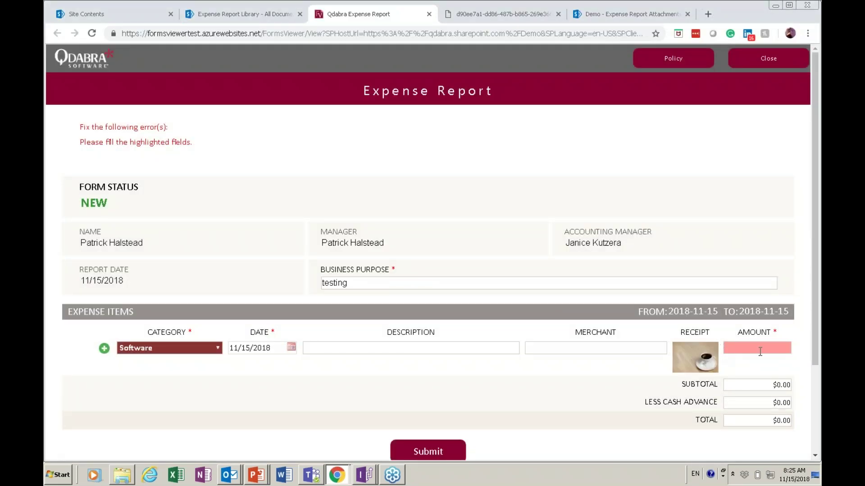
{"action": "left_click", "coordinate": [760, 351]}
{"action": "key", "text": "Tab"}
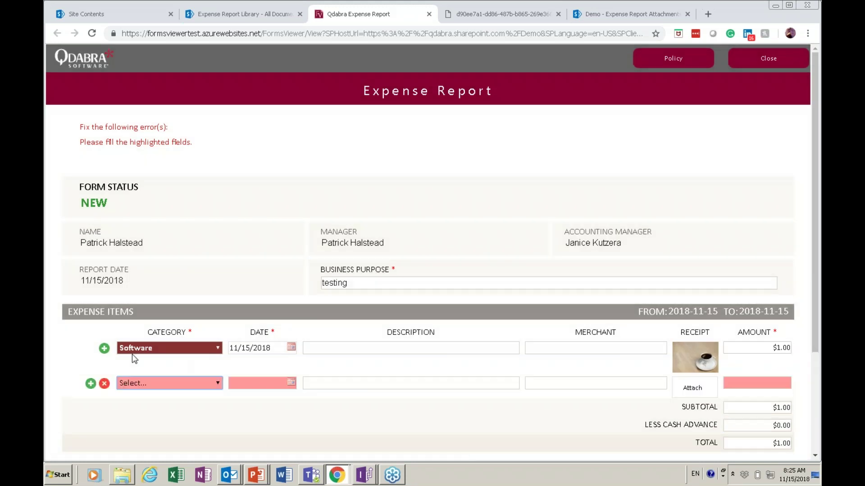
Set the second expense item's category to Entertainment and its date to 11/21/2018.
{"action": "left_click", "coordinate": [174, 383]}
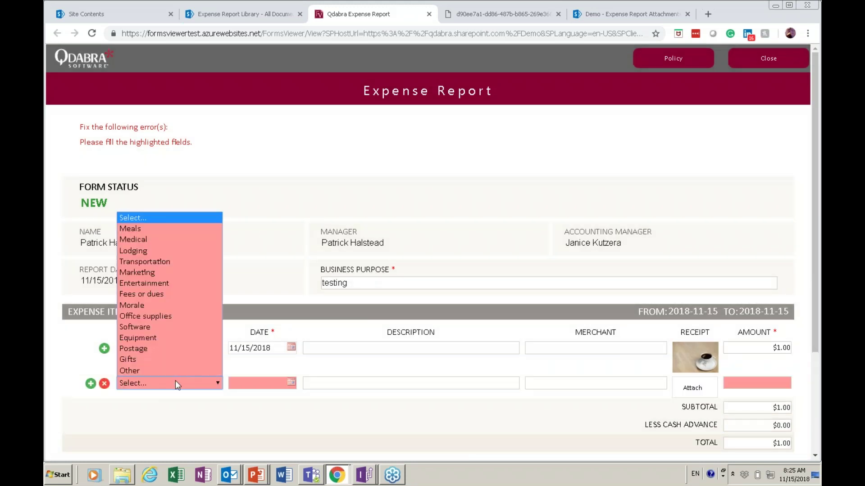
{"action": "left_click", "coordinate": [156, 286]}
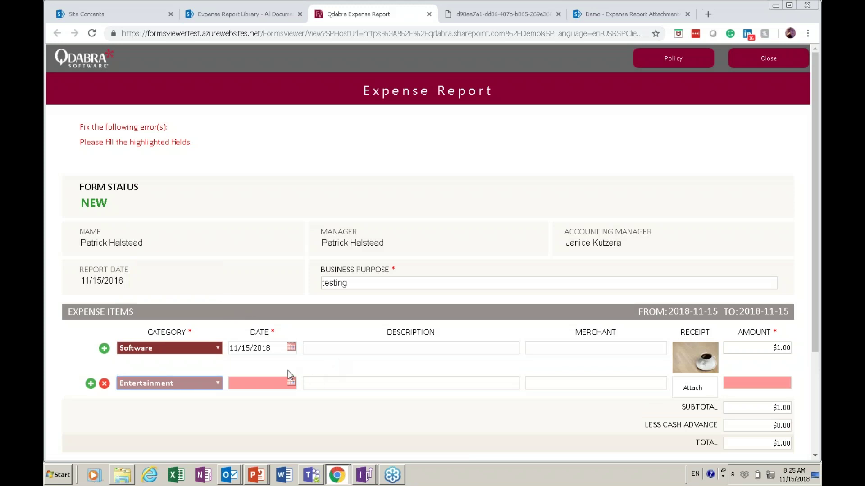
{"action": "left_click", "coordinate": [292, 383]}
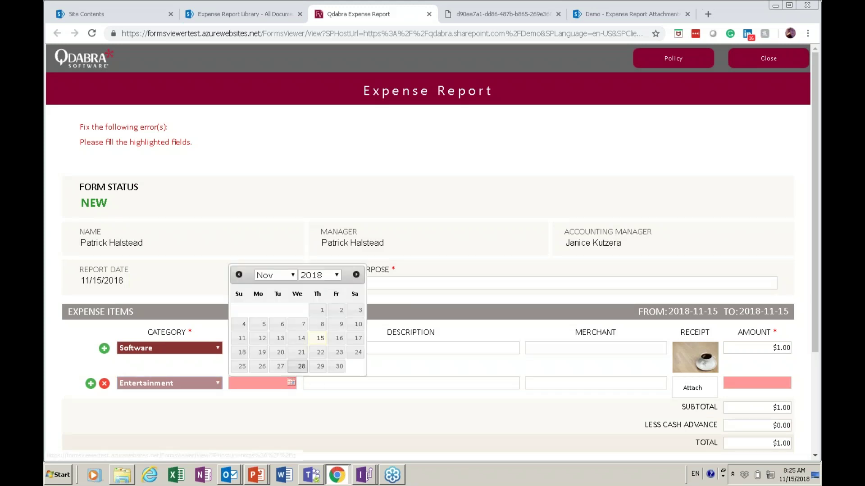
{"action": "left_click", "coordinate": [301, 354]}
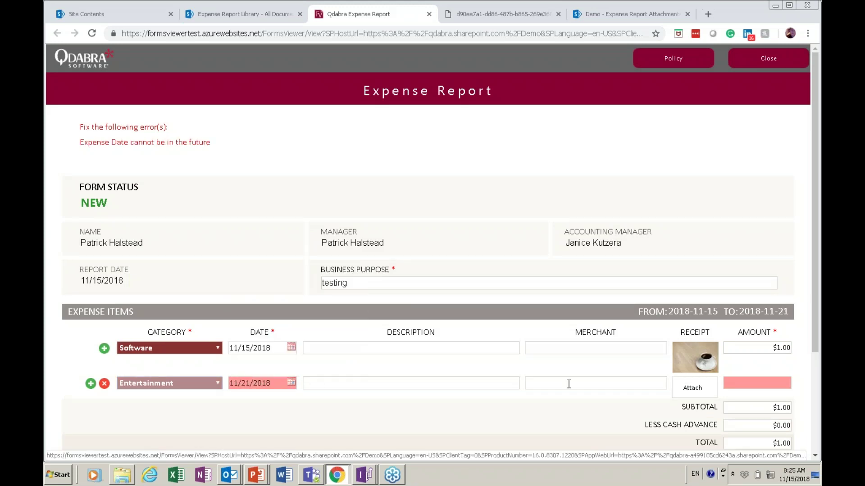
Attach Katsuoji Koyo.JPG as the second item's receipt and enter an amount of $2.00, continuing to a new item row.
{"action": "left_click", "coordinate": [693, 388]}
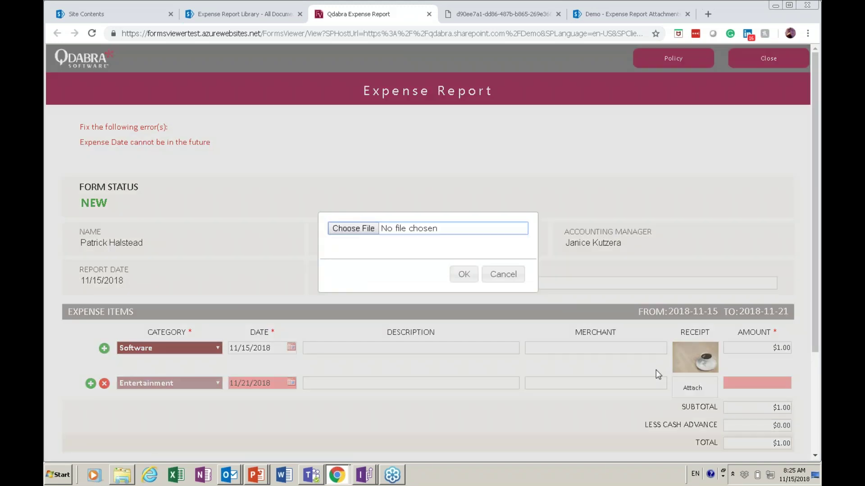
{"action": "left_click", "coordinate": [354, 229]}
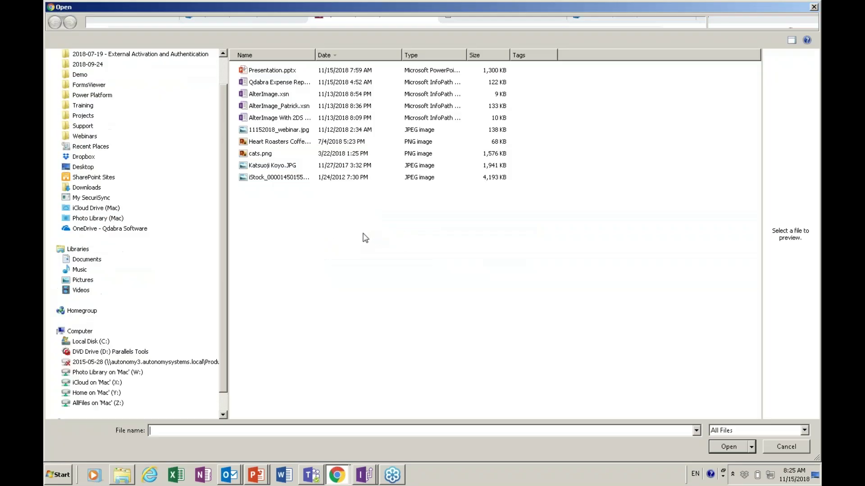
{"action": "double_click", "coordinate": [286, 165]}
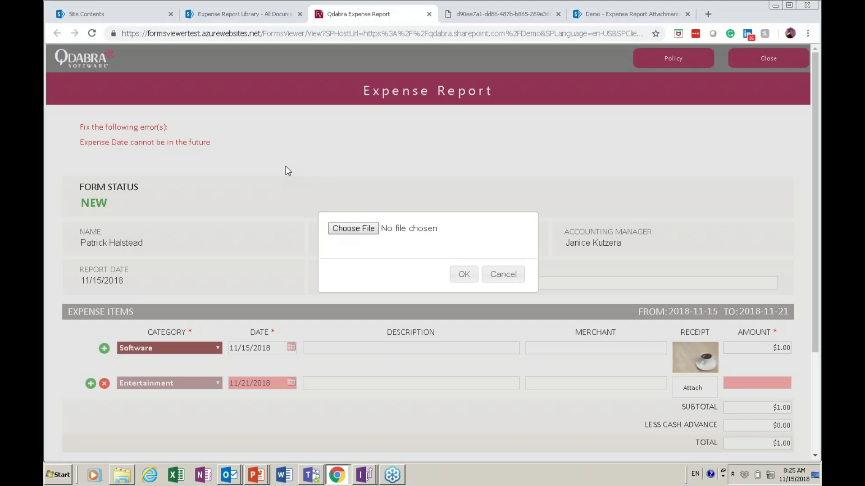
{"action": "left_click", "coordinate": [464, 277]}
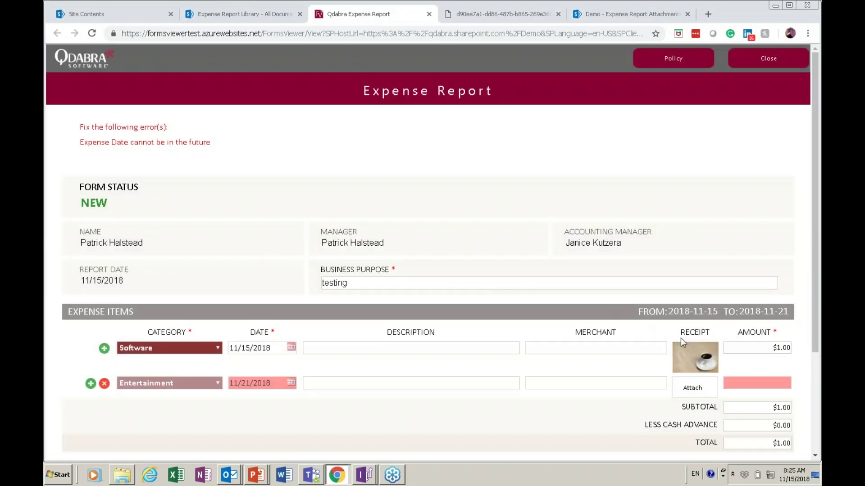
{"action": "left_click", "coordinate": [759, 386]}
{"action": "type", "text": "2"}
{"action": "key", "text": "Tab"}
Remove the blank third expense item and change the second item's date to 11/1/2018.
{"action": "scroll", "coordinate": [453, 332], "scroll_direction": "down", "scroll_amount": 4}
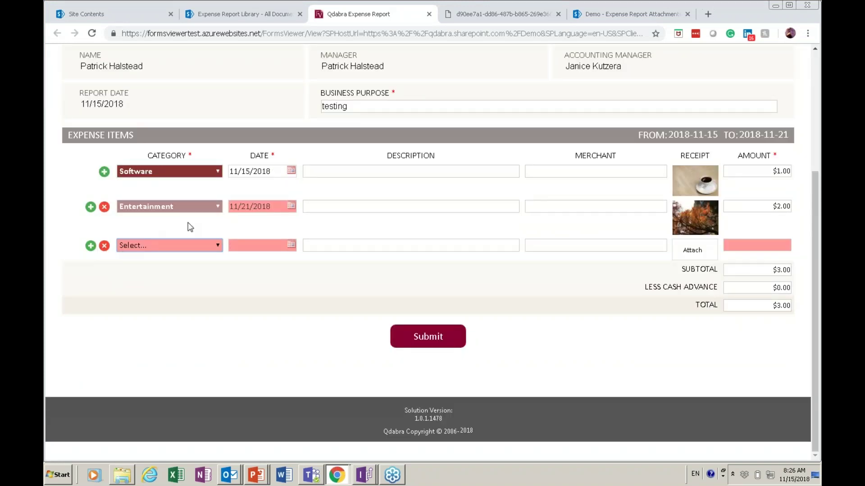
{"action": "left_click", "coordinate": [292, 228]}
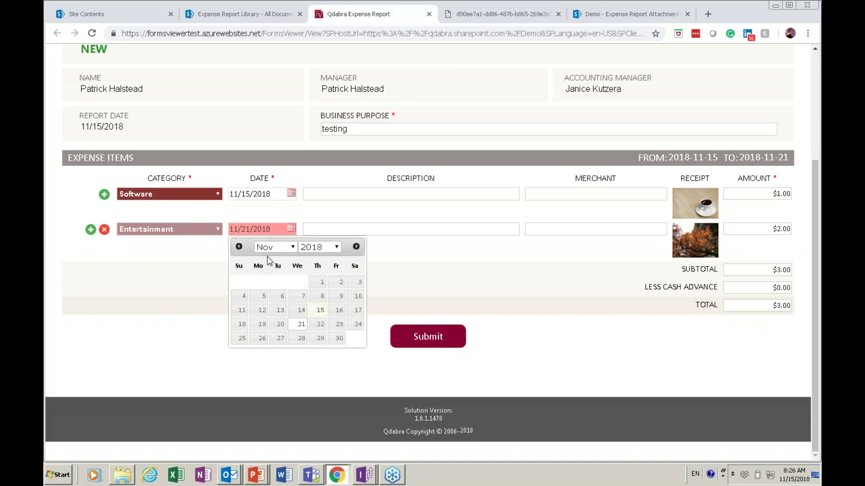
{"action": "left_click", "coordinate": [317, 283]}
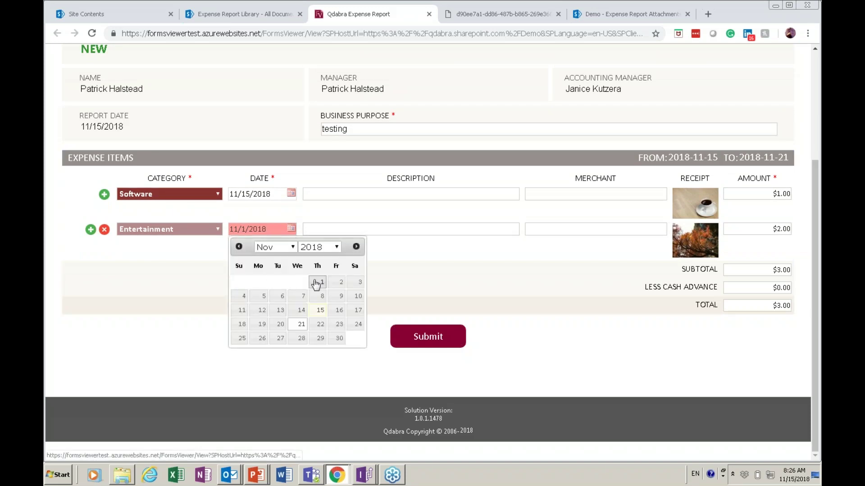
Submit the expense report with the receipt images scaled as Actual Size.
{"action": "left_click", "coordinate": [403, 321]}
{"action": "left_click", "coordinate": [416, 337]}
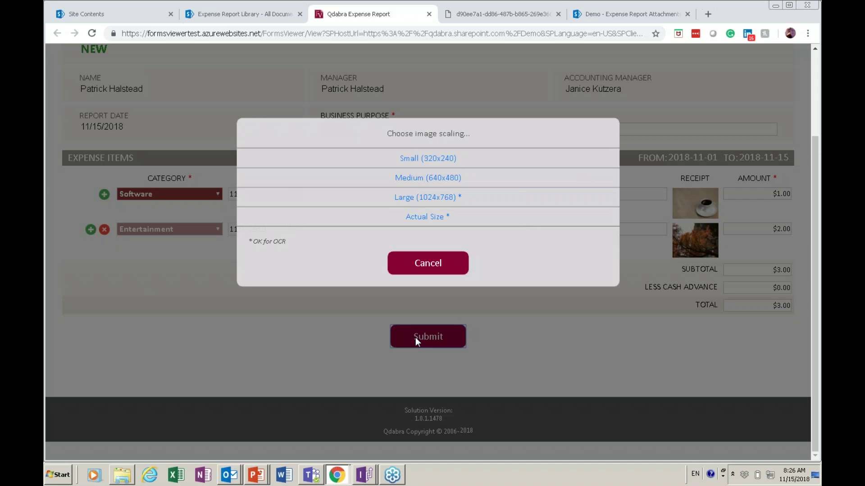
{"action": "left_click", "coordinate": [426, 214]}
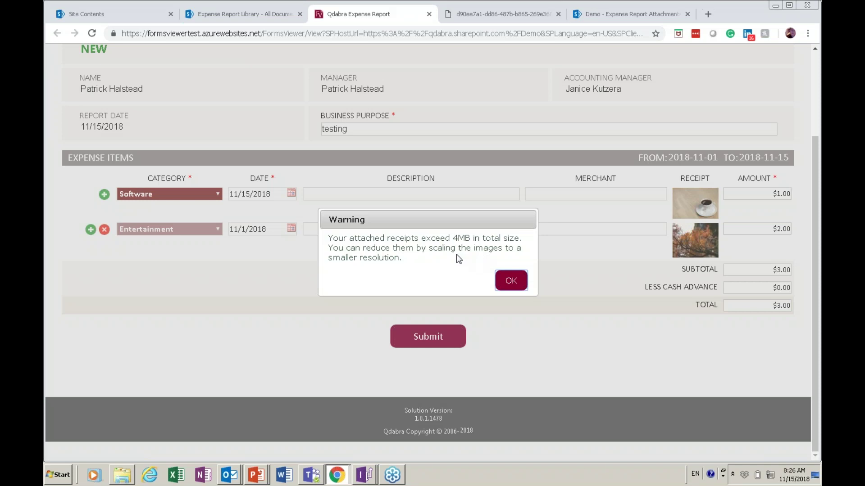
{"action": "left_click_drag", "start_coordinate": [471, 240], "coordinate": [456, 242]}
{"action": "left_click", "coordinate": [457, 239]}
Switch to InfoPath, turn off "Don't run remaining rules" for File size limit exceeded, and review its Command action alongside the How To Guide slide.
{"action": "key", "text": "alt+Tab"}
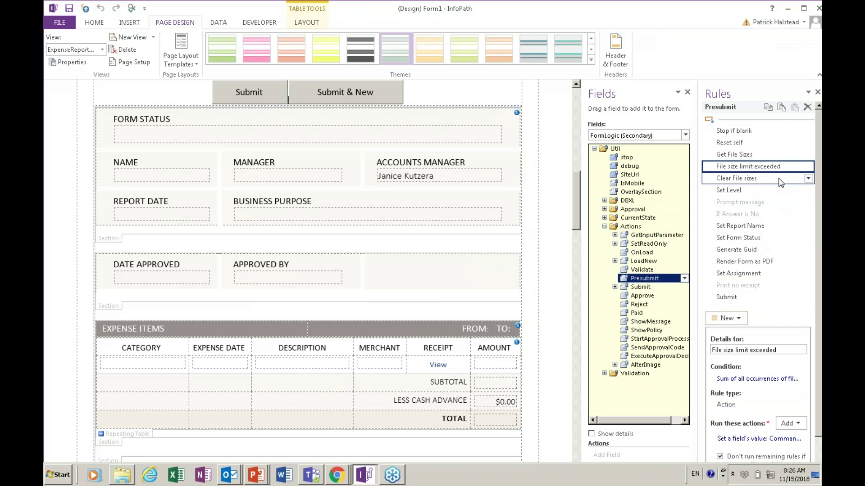
{"action": "left_click", "coordinate": [774, 456]}
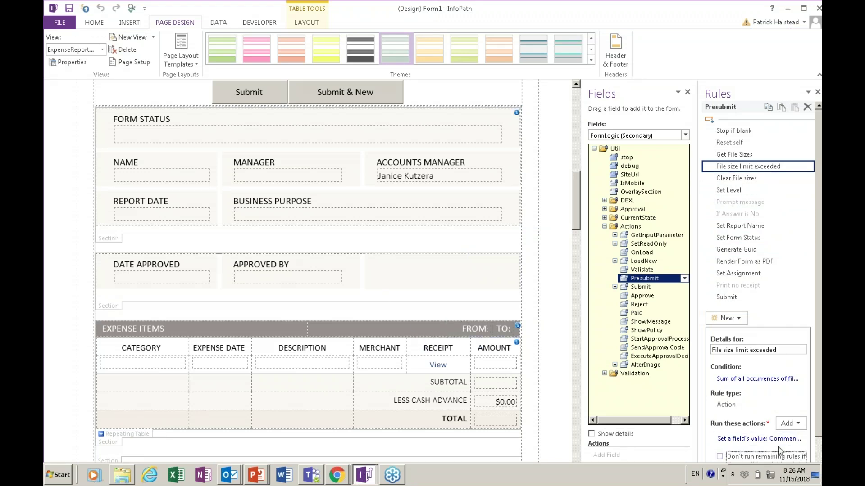
{"action": "left_click", "coordinate": [757, 439]}
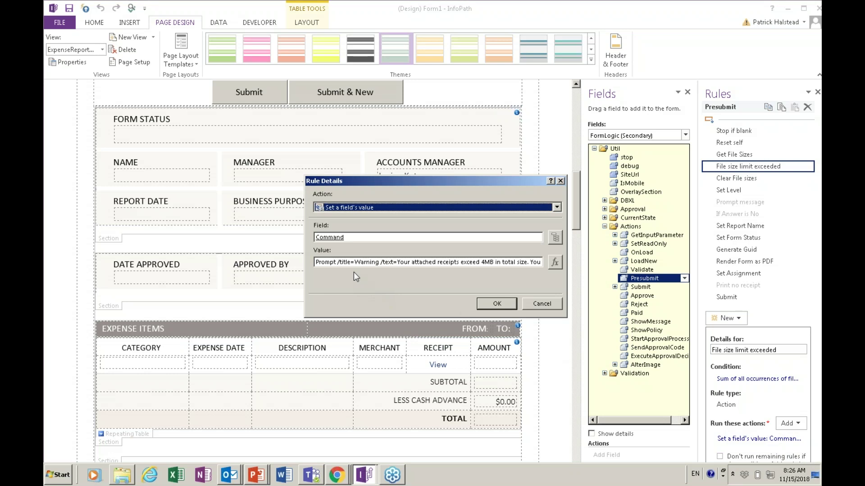
{"action": "key", "text": "alt+Tab"}
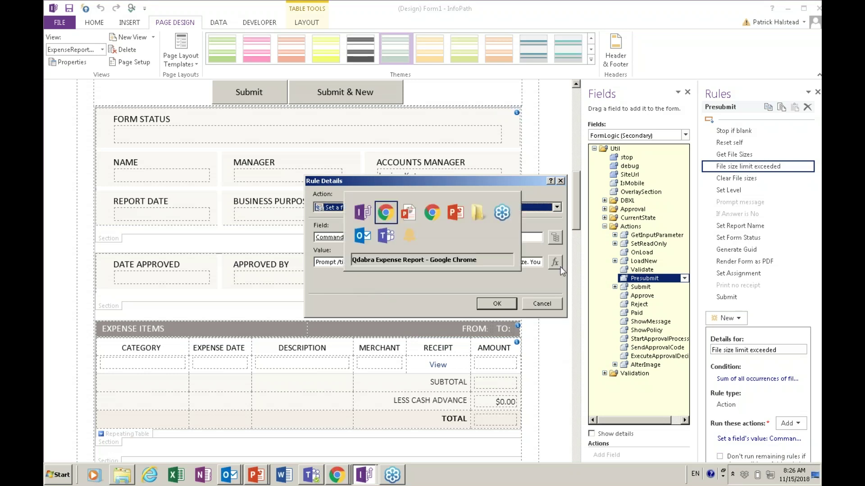
{"action": "key", "text": "alt+Tab"}
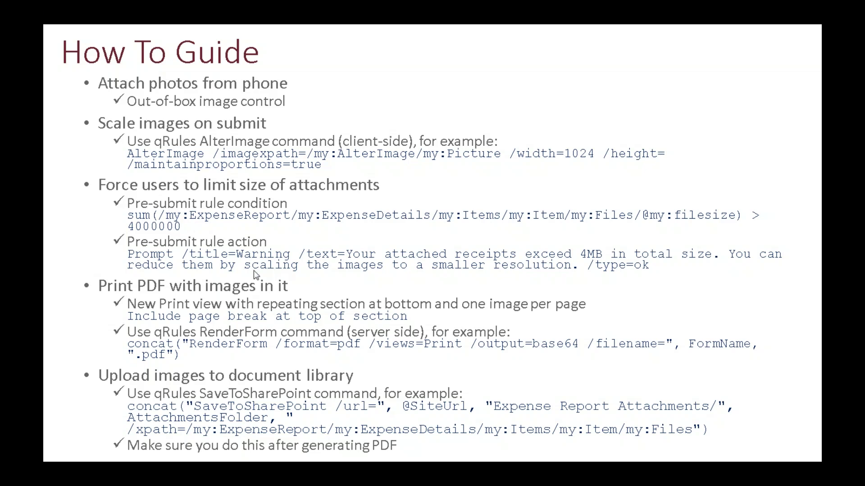
{"action": "key", "text": "alt+Tab"}
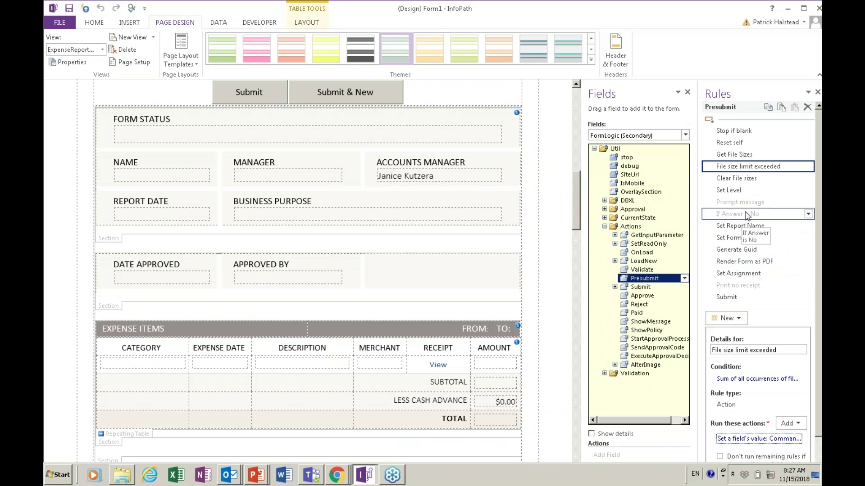
Examine the Command action of the Render Form as PDF presubmit rule alongside the RenderForm example on the slide.
{"action": "left_click", "coordinate": [745, 180]}
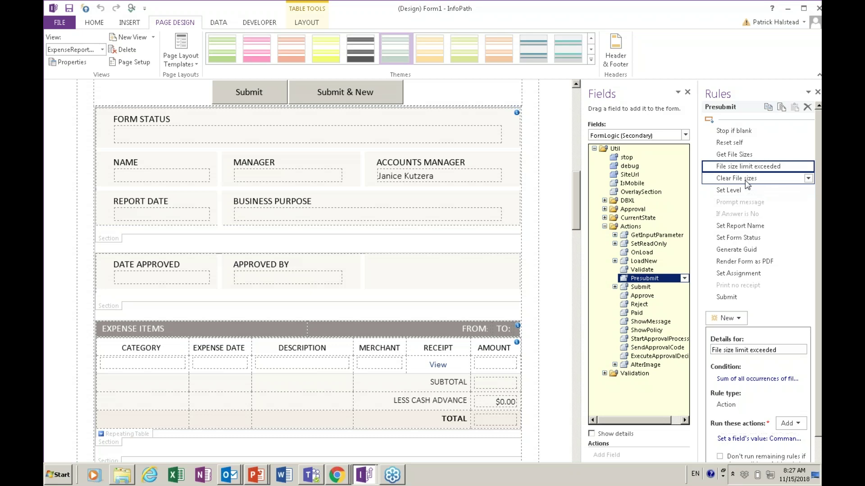
{"action": "left_click", "coordinate": [742, 170]}
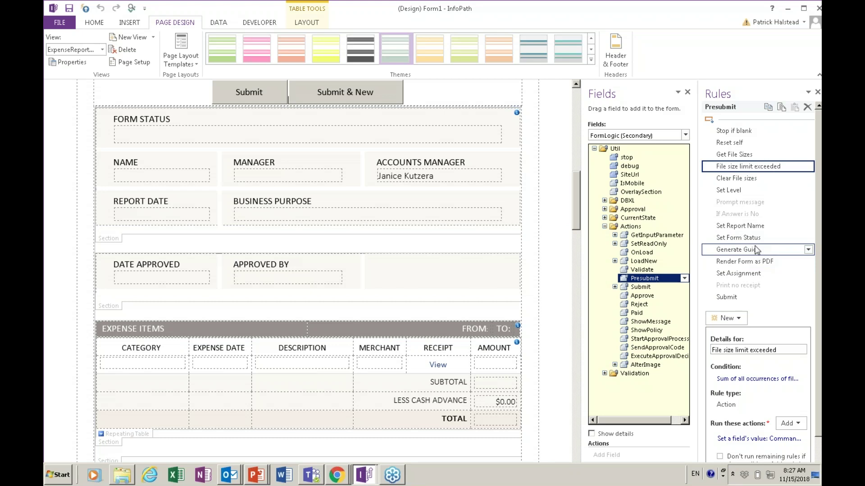
{"action": "left_click", "coordinate": [762, 262]}
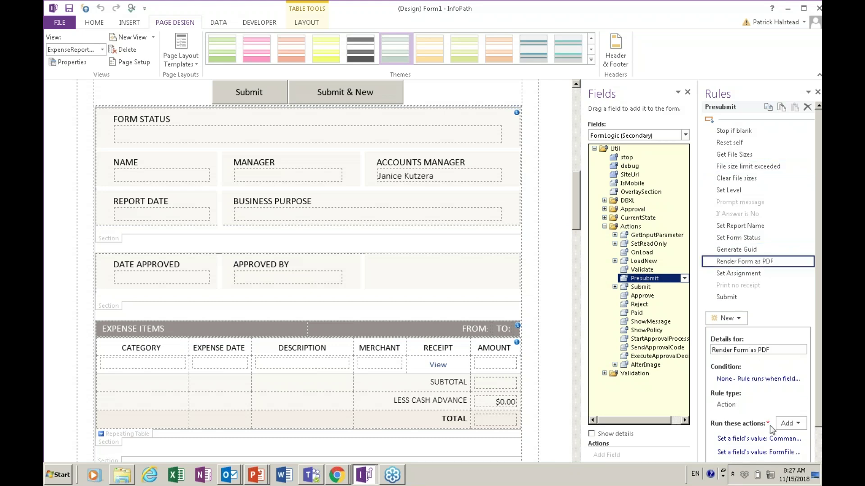
{"action": "left_click", "coordinate": [766, 440]}
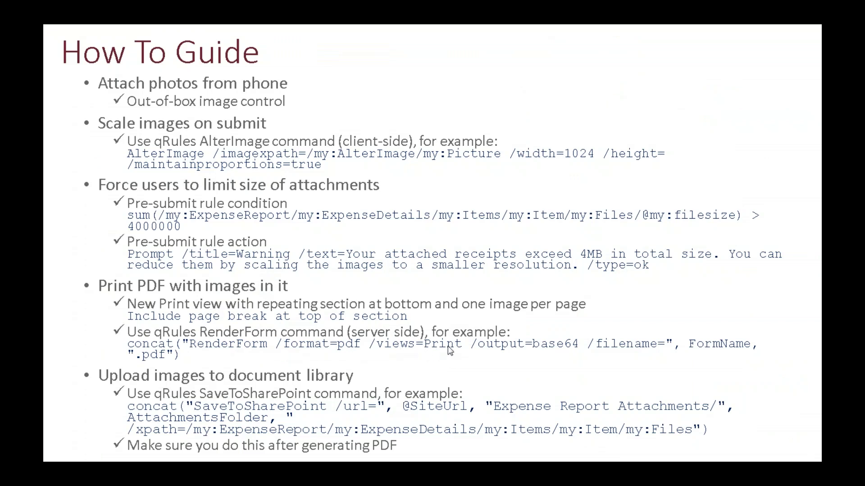
{"action": "key", "text": "alt+Tab"}
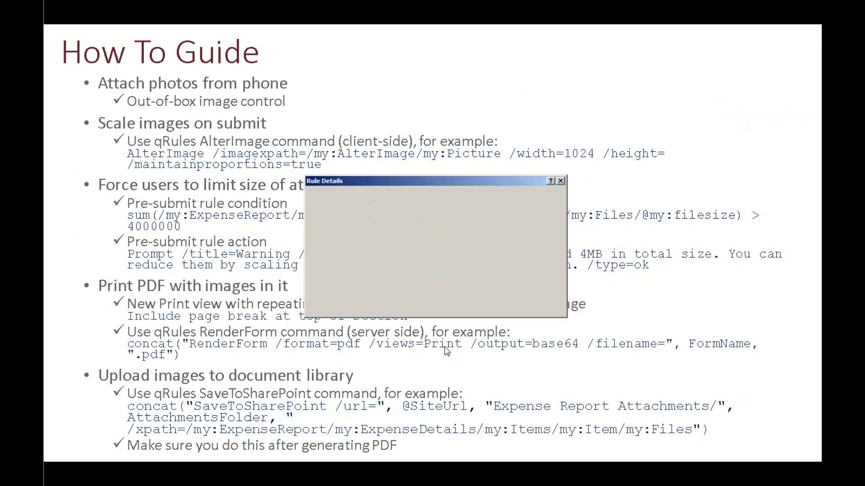
{"action": "key", "text": "Escape"}
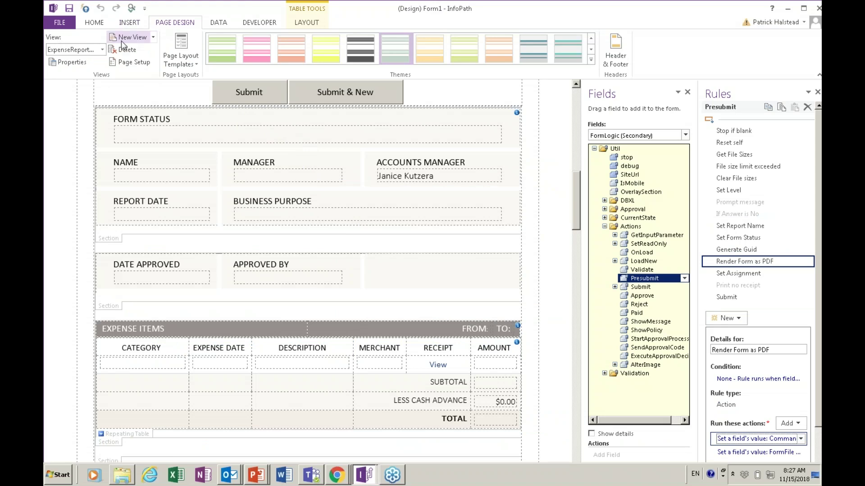
Switch the form to the Print view and inspect the Expense Report Receipts repeating section and its Files picture control.
{"action": "left_click", "coordinate": [101, 50]}
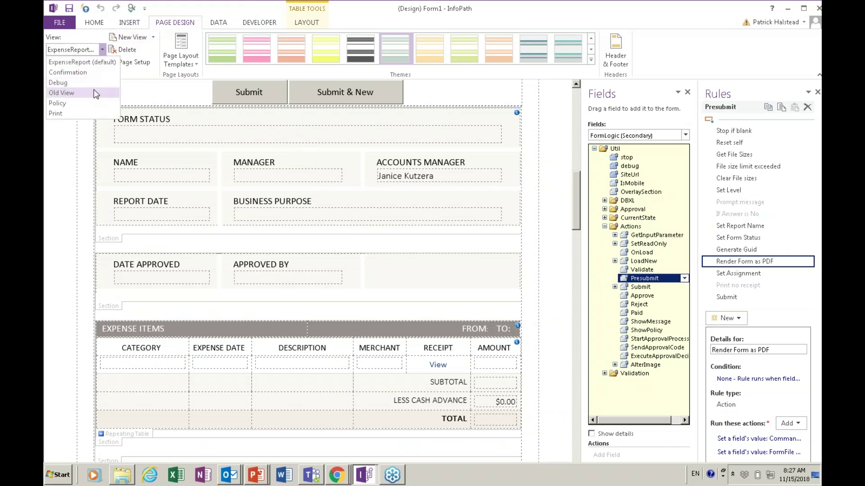
{"action": "key", "text": "Escape"}
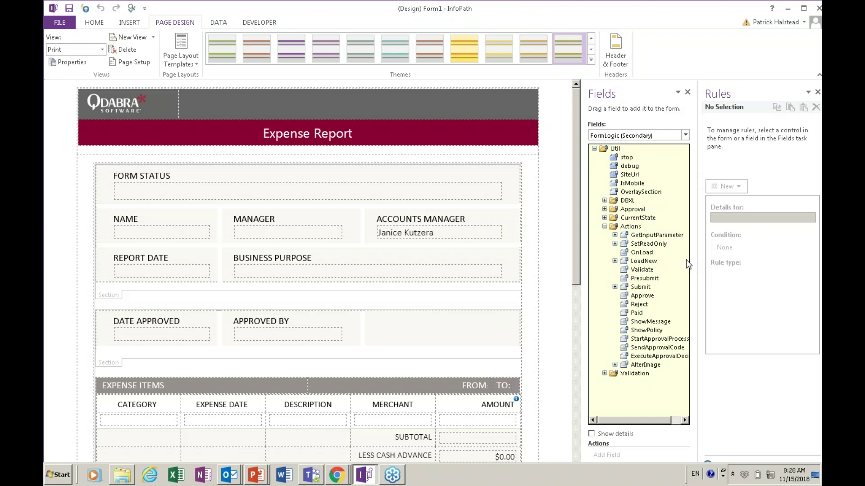
{"action": "left_click_drag", "start_coordinate": [575, 235], "coordinate": [581, 457]}
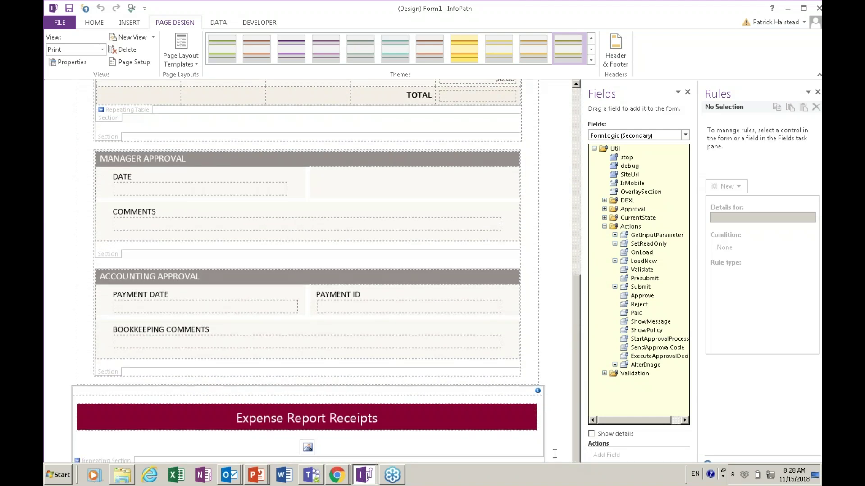
{"action": "left_click", "coordinate": [122, 457]}
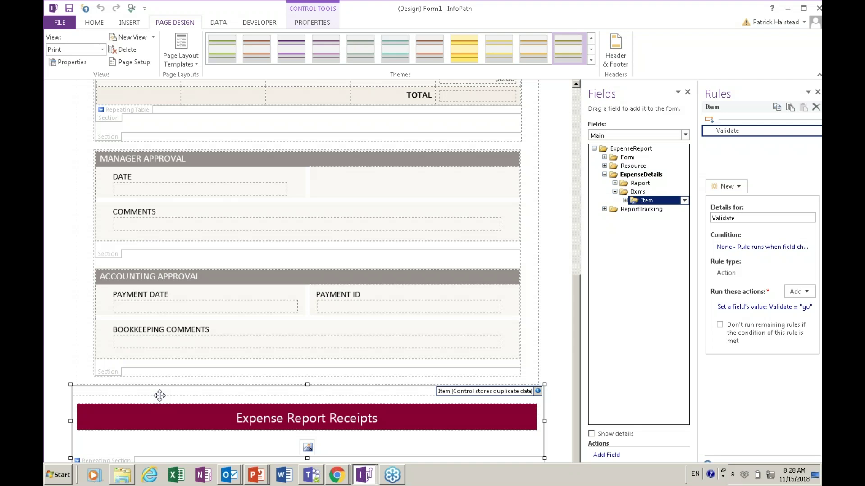
{"action": "left_click", "coordinate": [186, 406]}
{"action": "left_click", "coordinate": [310, 449]}
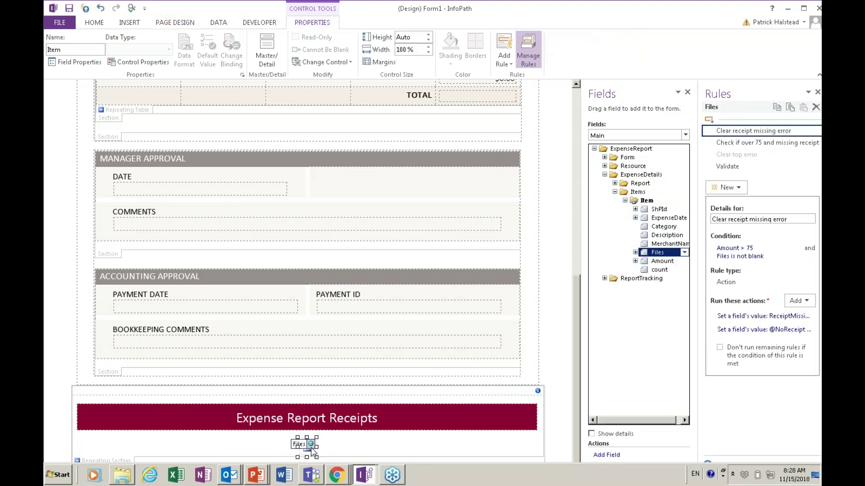
Review the SaveToSharePoint command on the How To Guide slide and return the form to the ExpenseReport (default) view.
{"action": "key", "text": "alt+Tab"}
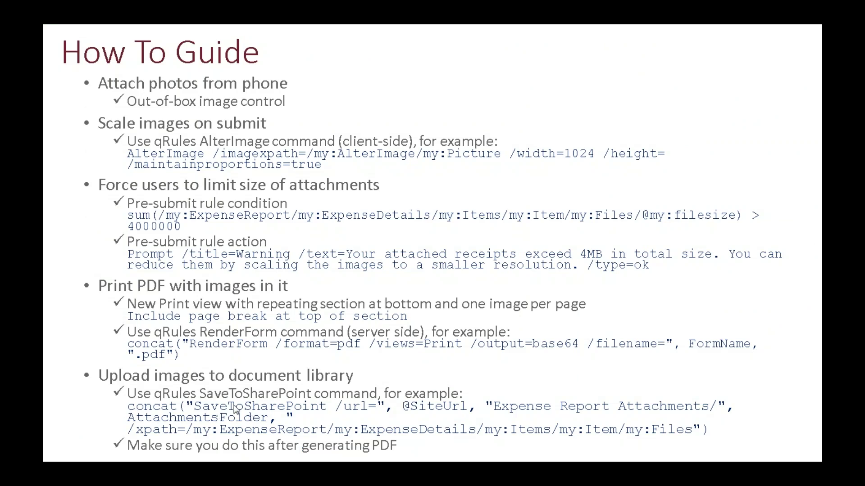
{"action": "key", "text": "alt+Tab"}
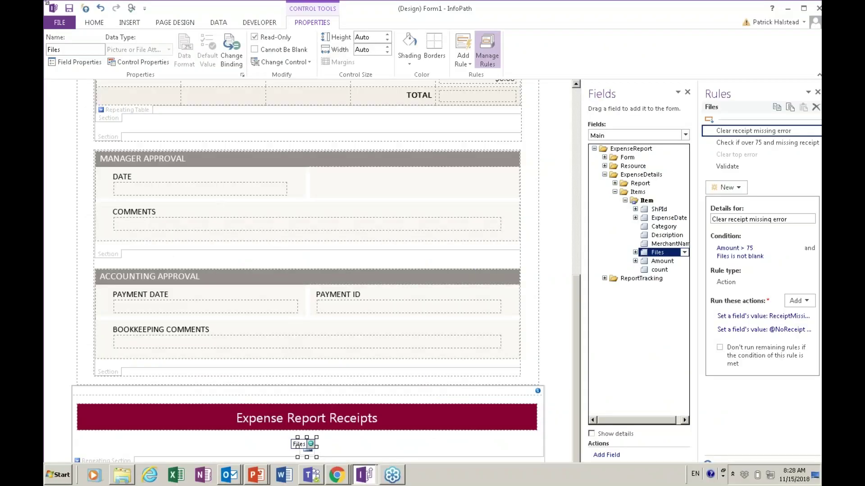
{"action": "left_click", "coordinate": [175, 22]}
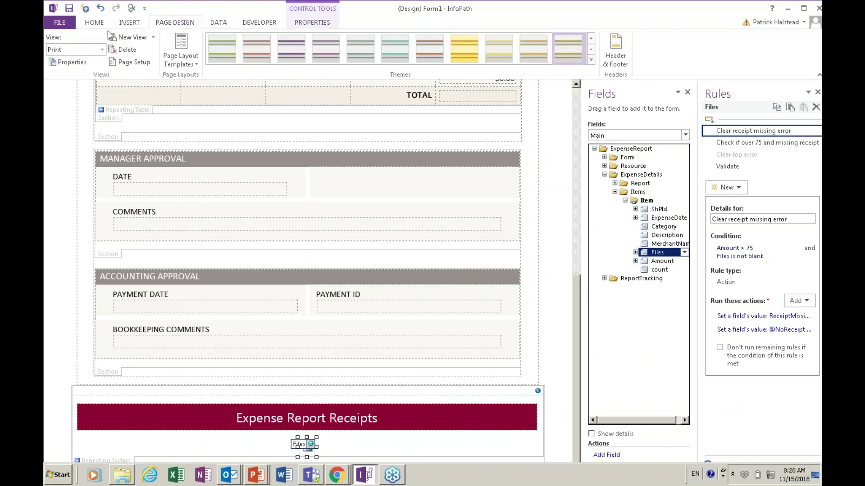
{"action": "left_click", "coordinate": [102, 50]}
{"action": "left_click", "coordinate": [94, 63]}
Show the FormLogic data source and examine the Save Receipt Attachments rule of the Submit action field.
{"action": "left_click", "coordinate": [613, 135]}
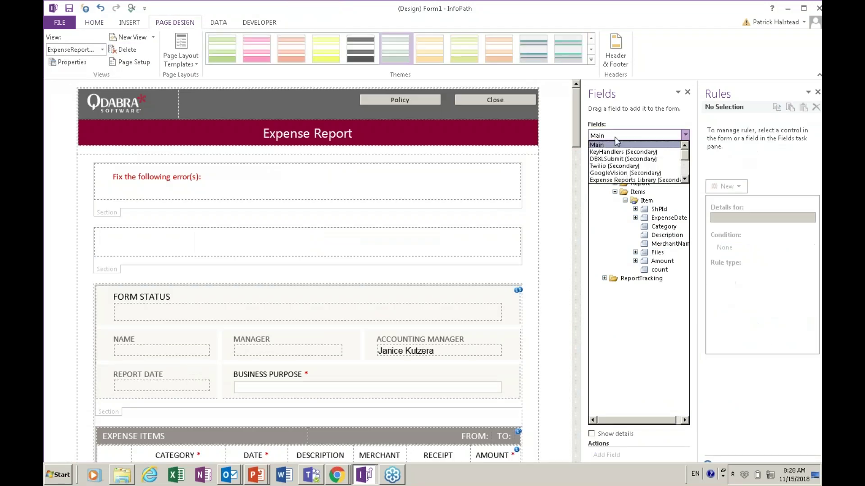
{"action": "scroll", "coordinate": [648, 174], "scroll_direction": "down", "scroll_amount": 3}
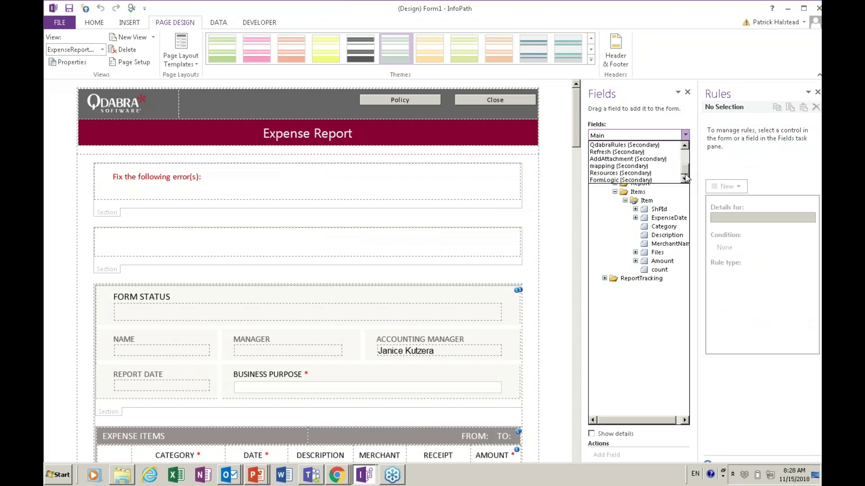
{"action": "left_click", "coordinate": [671, 180]}
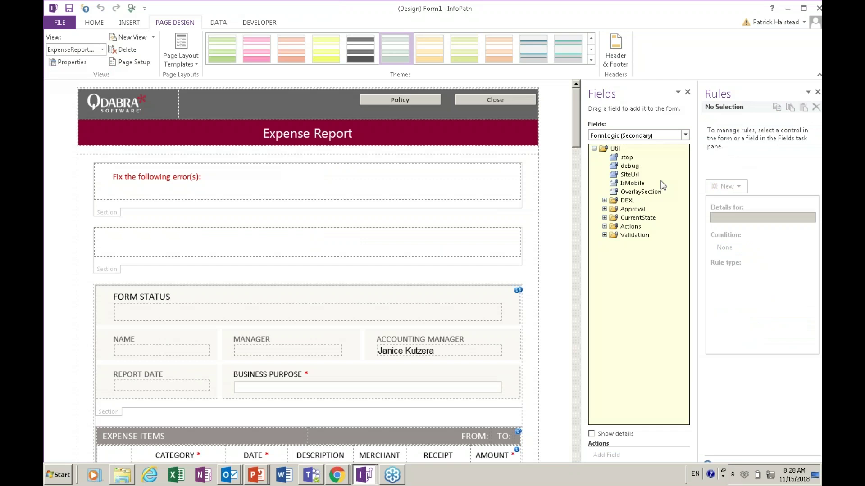
{"action": "left_click", "coordinate": [605, 227]}
{"action": "left_click", "coordinate": [632, 289]}
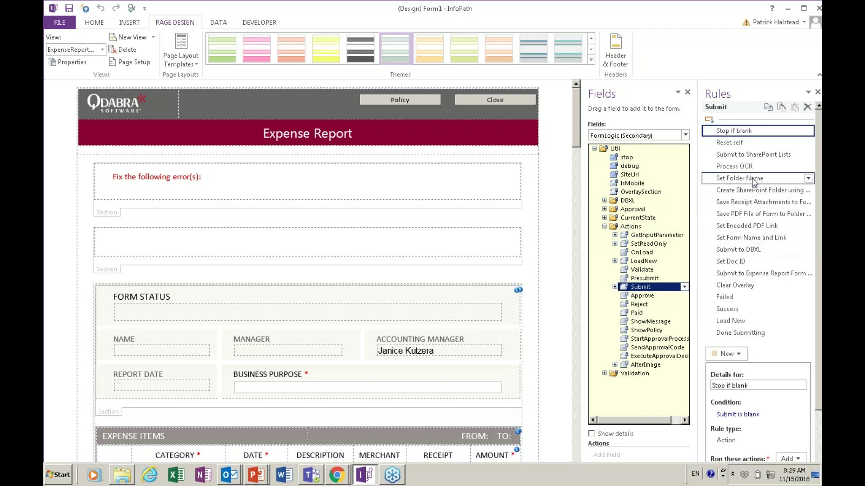
{"action": "left_click", "coordinate": [749, 206]}
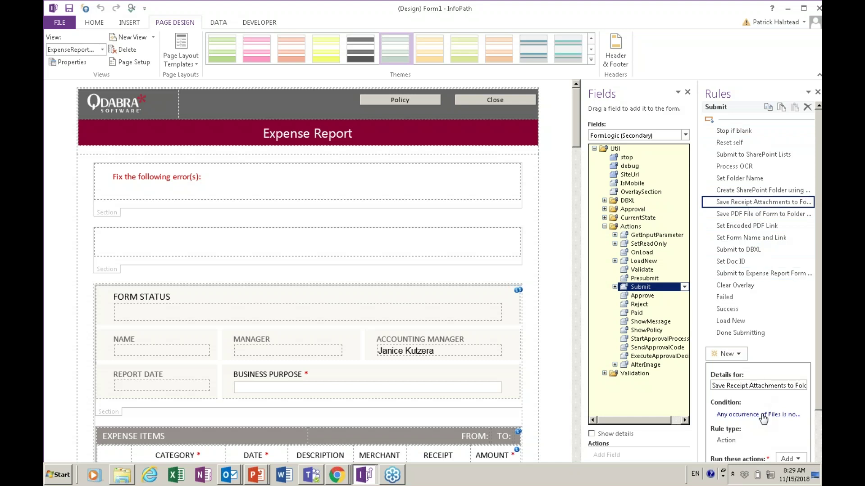
{"action": "scroll", "coordinate": [777, 425], "scroll_direction": "down", "scroll_amount": 3}
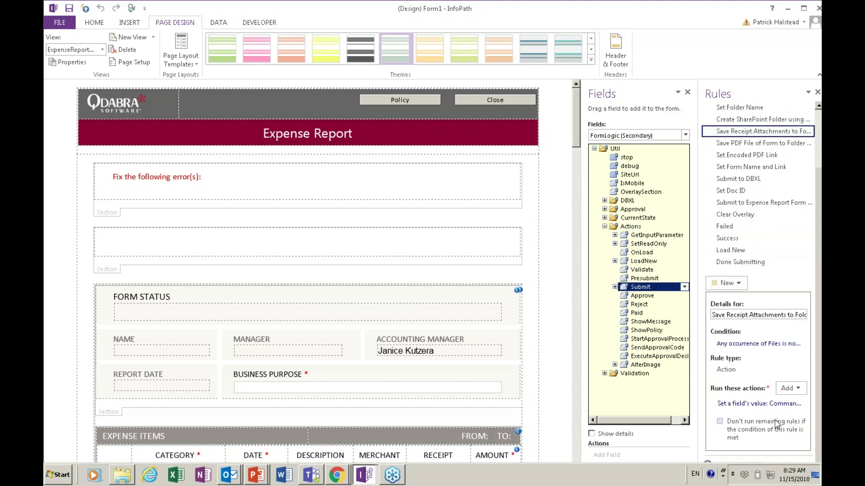